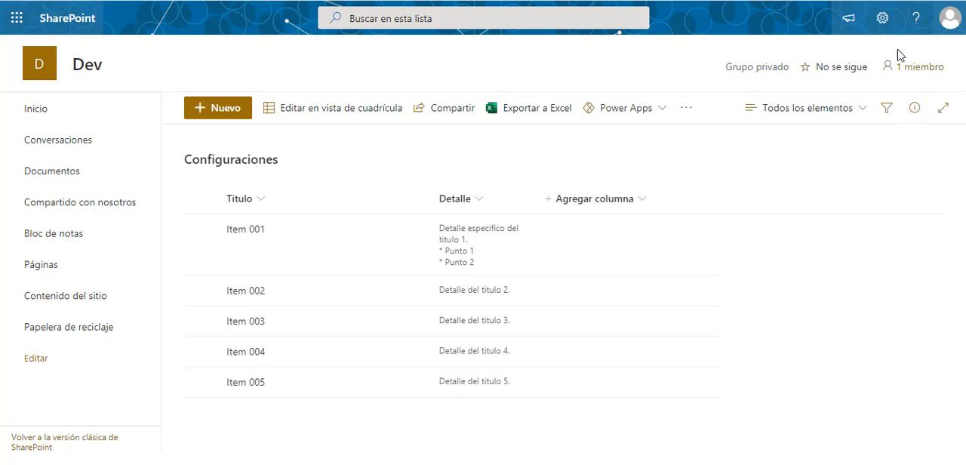
- Open the version settings of the Configuraciones list and review the available options
{"action": "left_click", "coordinate": [877, 23]}
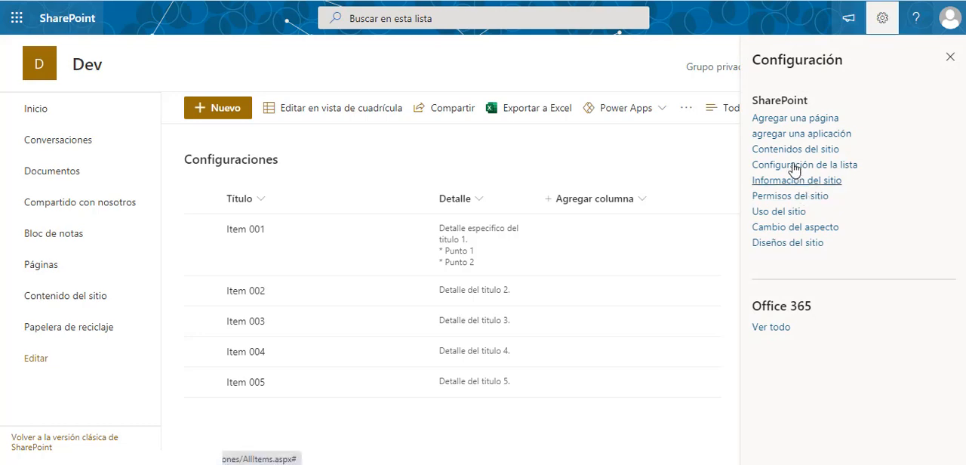
{"action": "left_click", "coordinate": [790, 166]}
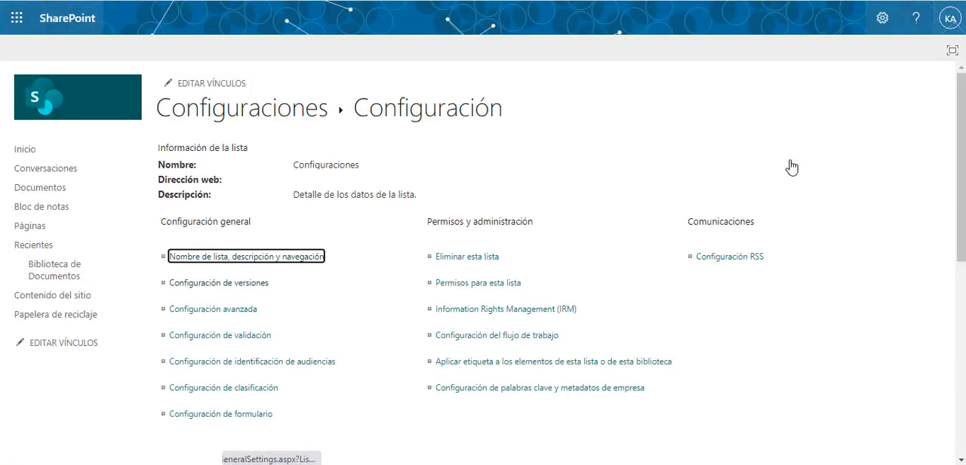
{"action": "left_click", "coordinate": [353, 262]}
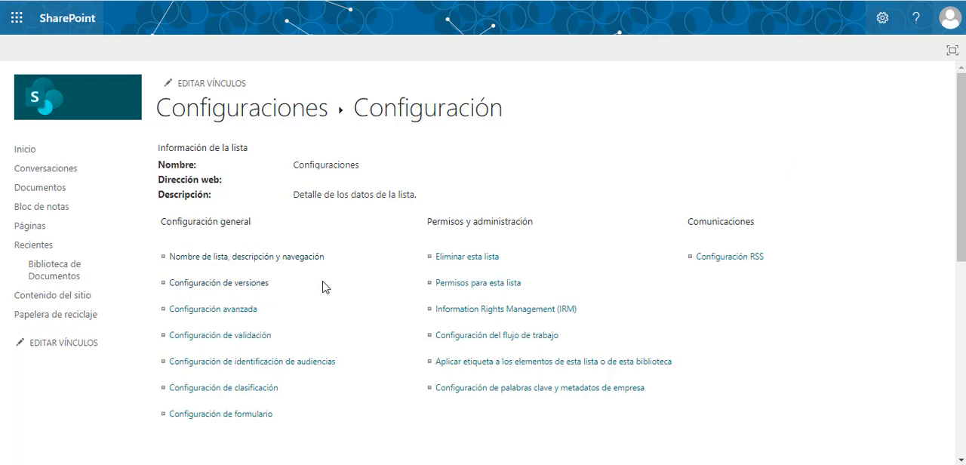
{"action": "left_click", "coordinate": [218, 284]}
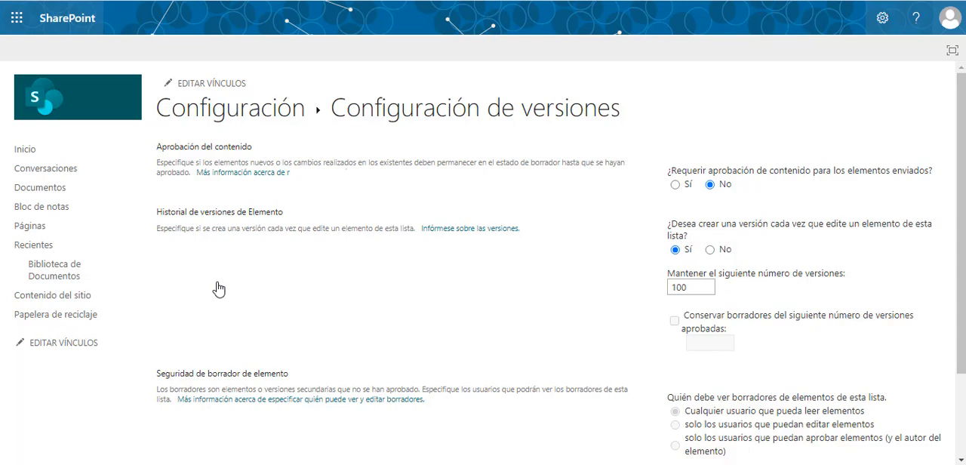
{"action": "scroll", "coordinate": [219, 290], "scroll_direction": "down", "scroll_amount": 2}
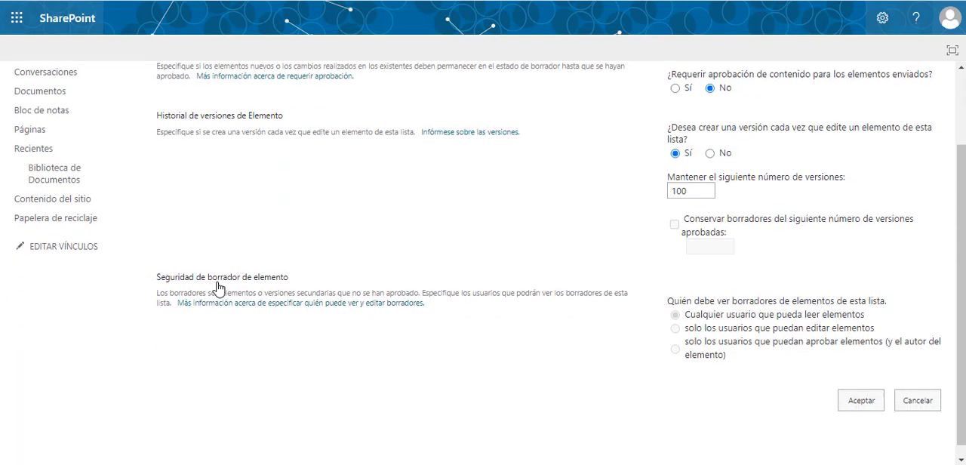
{"action": "scroll", "coordinate": [219, 290], "scroll_direction": "up", "scroll_amount": 2}
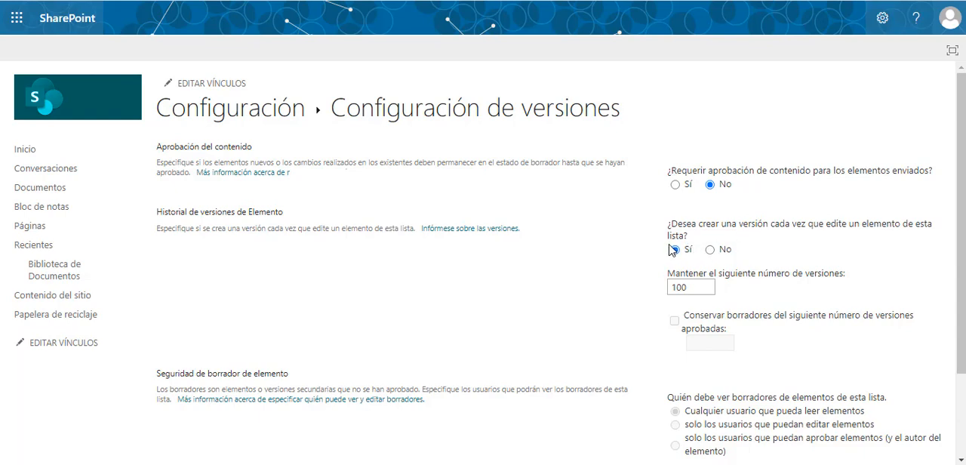
- Switch item versioning off and back on, and try to save with the number of versions left blank
{"action": "left_click", "coordinate": [710, 249]}
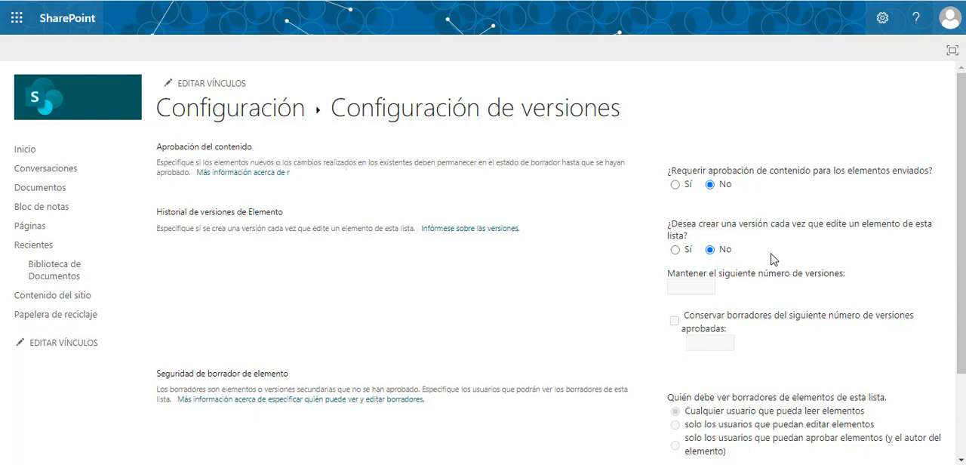
{"action": "left_click", "coordinate": [675, 250]}
{"action": "left_click", "coordinate": [709, 250]}
{"action": "left_click", "coordinate": [676, 250]}
{"action": "scroll", "coordinate": [743, 283], "scroll_direction": "down", "scroll_amount": 3}
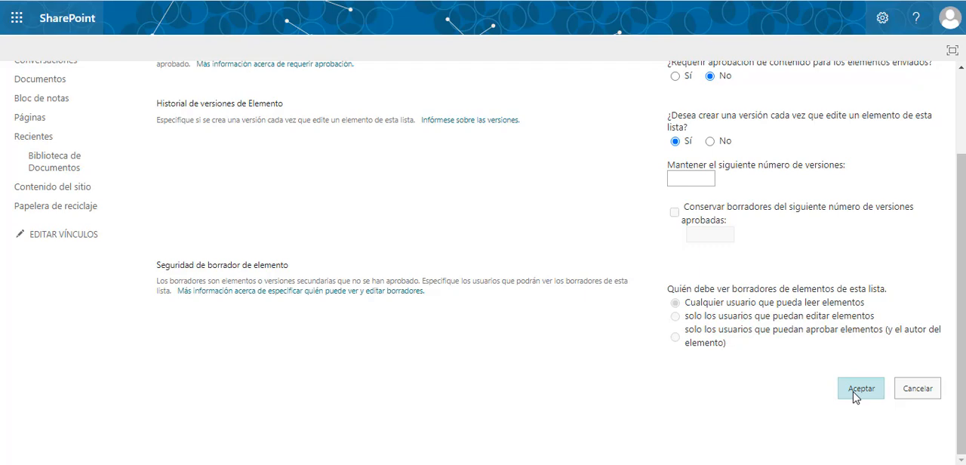
{"action": "left_click", "coordinate": [854, 391]}
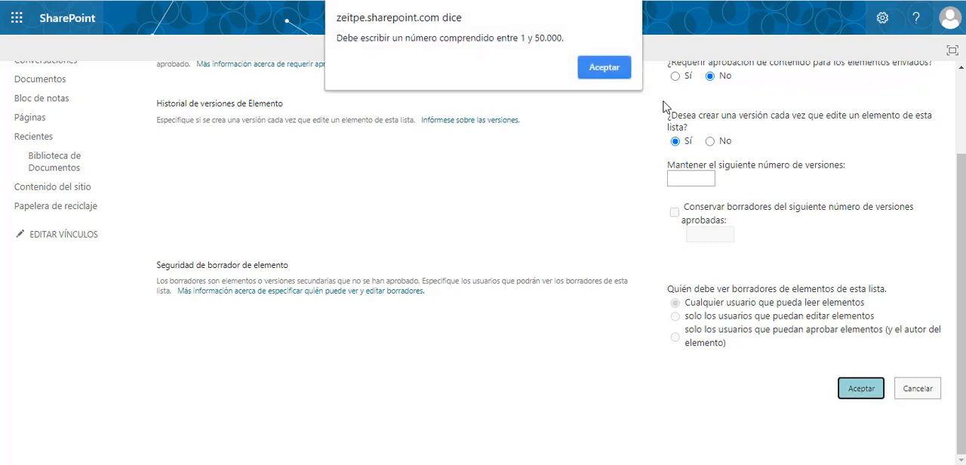
{"action": "left_click", "coordinate": [603, 68]}
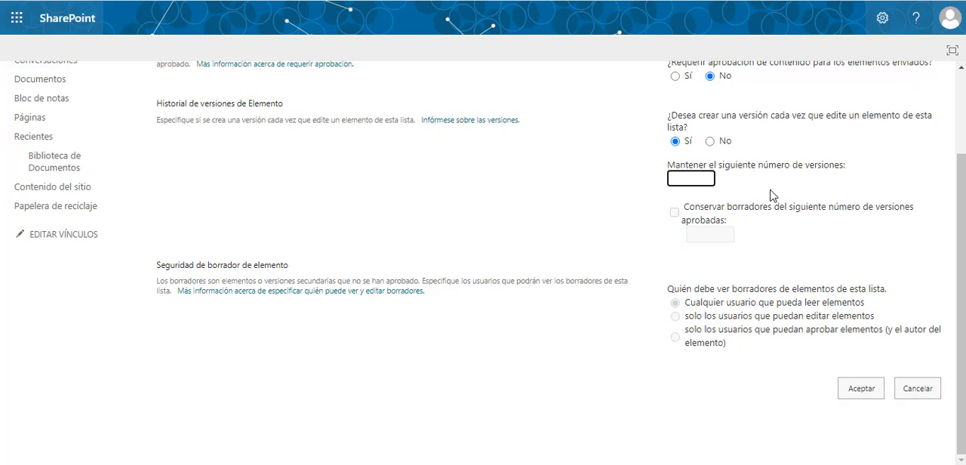
- Set the number of item versions to keep to 50 and save the version settings
{"action": "left_click", "coordinate": [708, 179]}
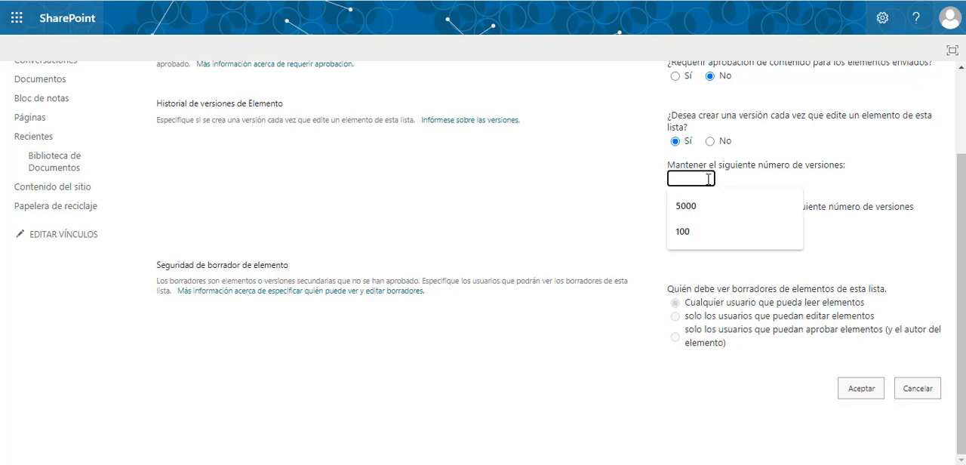
{"action": "type", "text": "50"}
{"action": "left_click", "coordinate": [755, 188]}
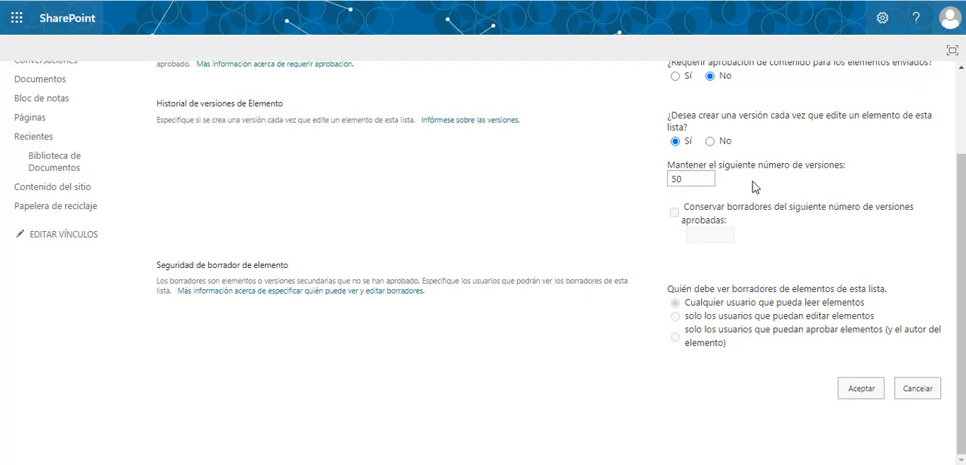
{"action": "scroll", "coordinate": [754, 187], "scroll_direction": "up", "scroll_amount": 2}
{"action": "scroll", "coordinate": [811, 295], "scroll_direction": "down", "scroll_amount": 2}
{"action": "left_click", "coordinate": [861, 388]}
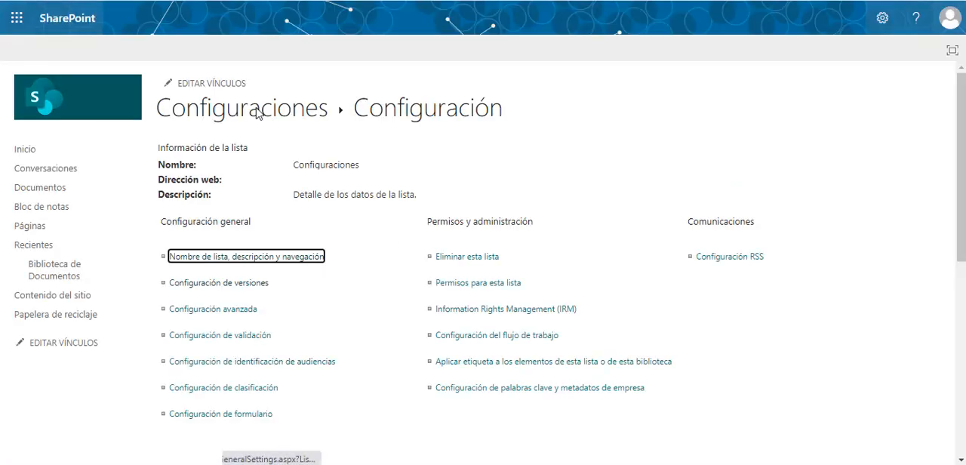
- Return to the Configuraciones list, select Item 001 and open its version history
{"action": "left_click", "coordinate": [257, 112]}
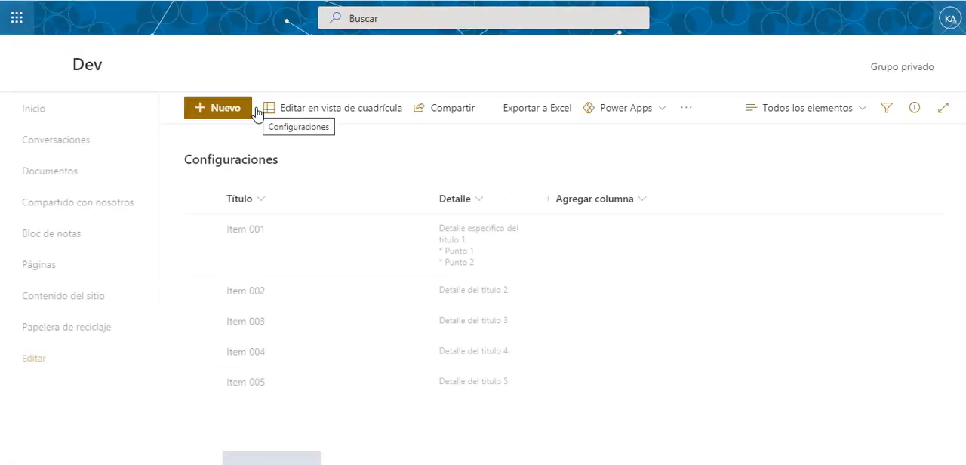
{"action": "left_click", "coordinate": [360, 239]}
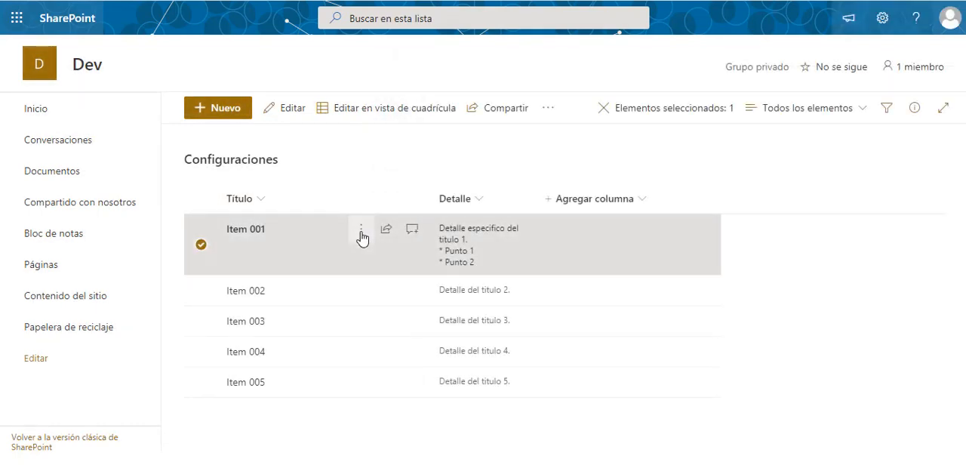
{"action": "left_click", "coordinate": [361, 233]}
{"action": "left_click", "coordinate": [351, 169]}
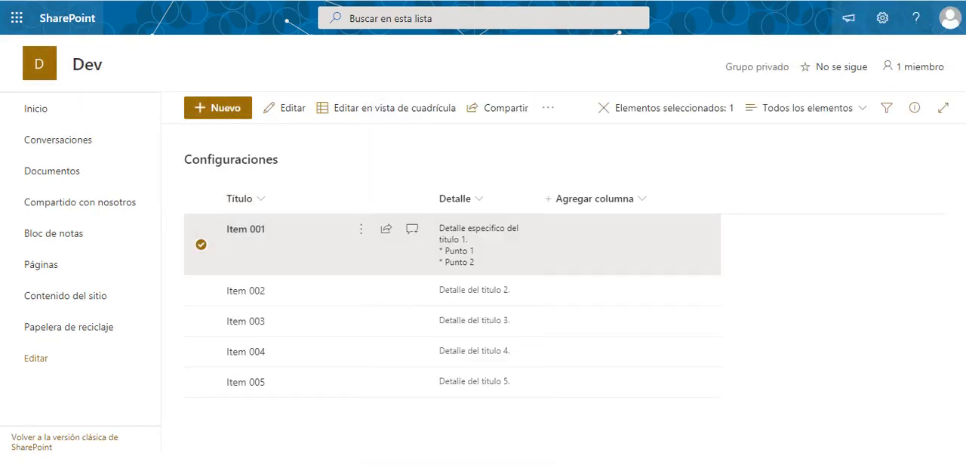
{"action": "left_click", "coordinate": [200, 249]}
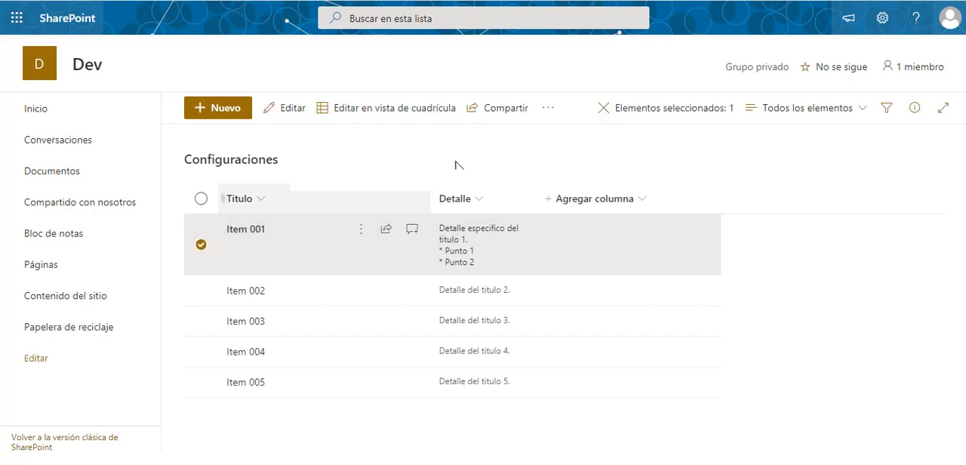
{"action": "left_click", "coordinate": [548, 113]}
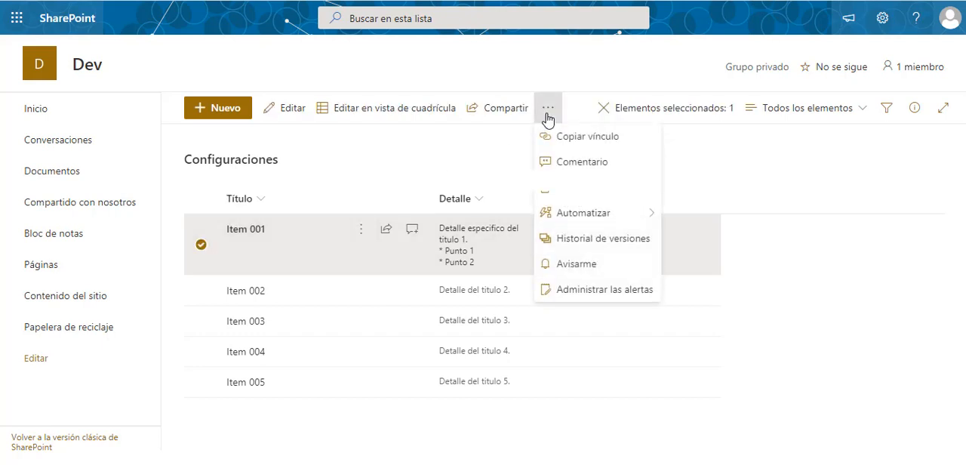
{"action": "left_click", "coordinate": [590, 243]}
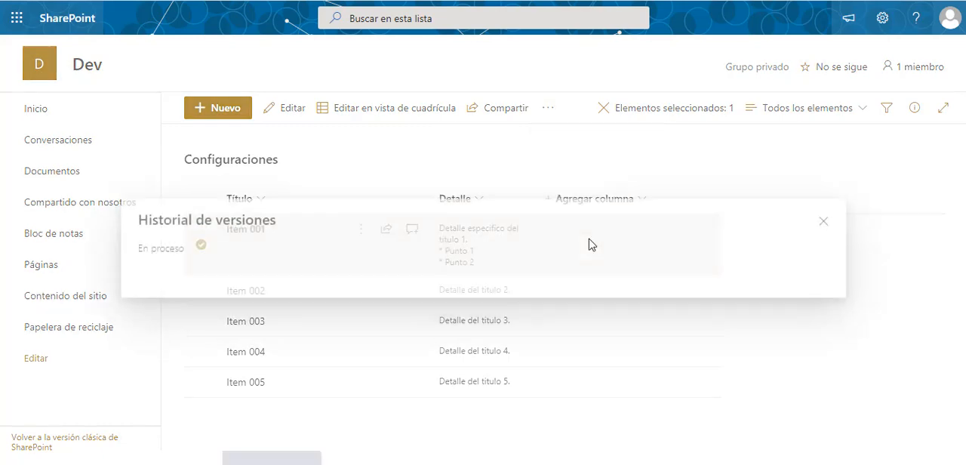
{"action": "left_click", "coordinate": [549, 113]}
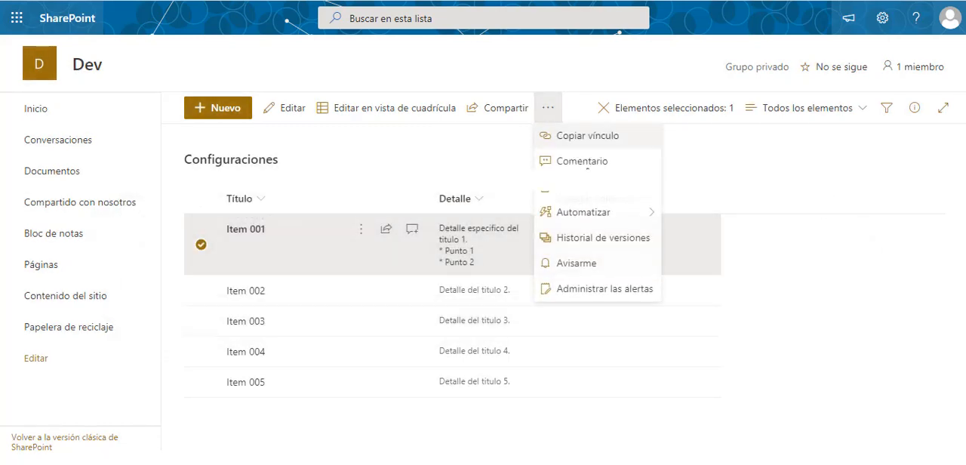
{"action": "left_click", "coordinate": [584, 240]}
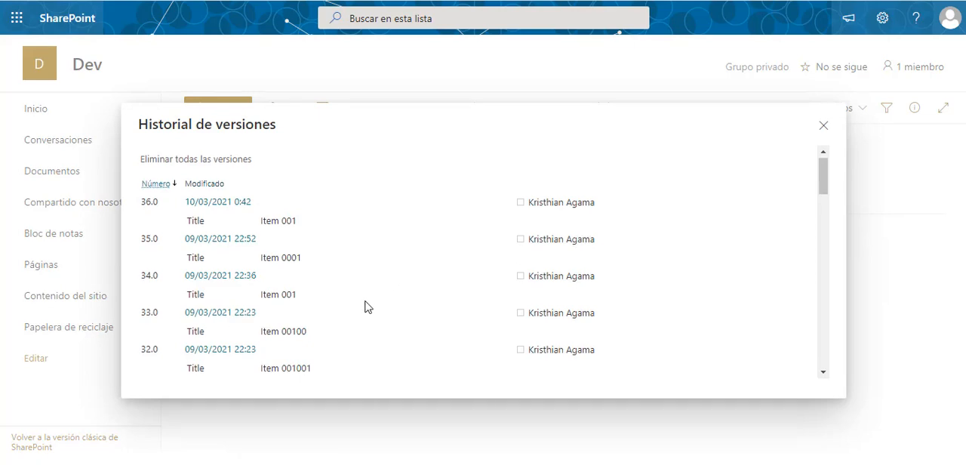
- Look through Item 001's version history down to the oldest version and back to the newest
{"action": "scroll", "coordinate": [365, 305], "scroll_direction": "down", "scroll_amount": 5}
{"action": "scroll", "coordinate": [365, 305], "scroll_direction": "down", "scroll_amount": 10}
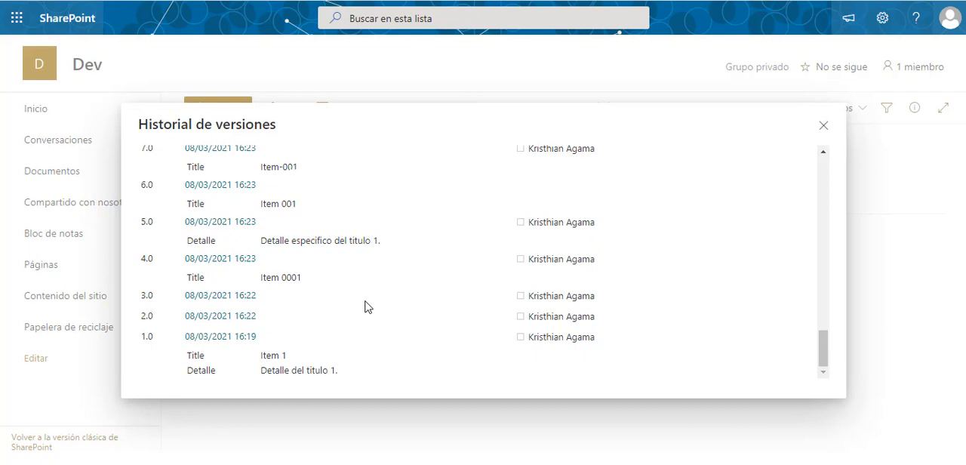
{"action": "scroll", "coordinate": [354, 326], "scroll_direction": "up", "scroll_amount": 15}
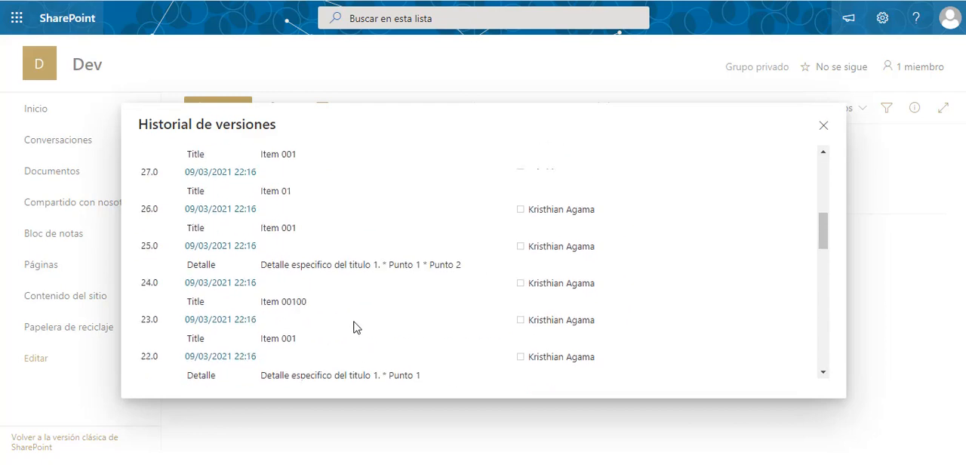
{"action": "scroll", "coordinate": [357, 327], "scroll_direction": "down", "scroll_amount": 1}
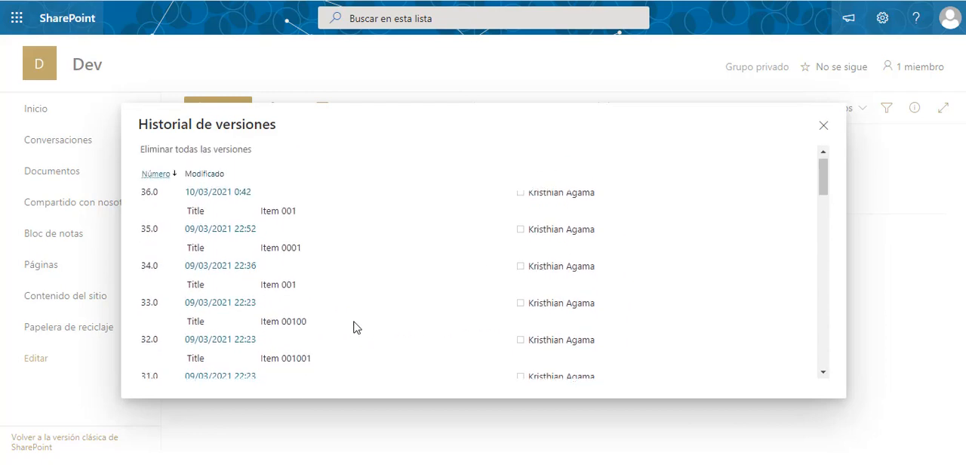
{"action": "scroll", "coordinate": [357, 327], "scroll_direction": "up", "scroll_amount": 1}
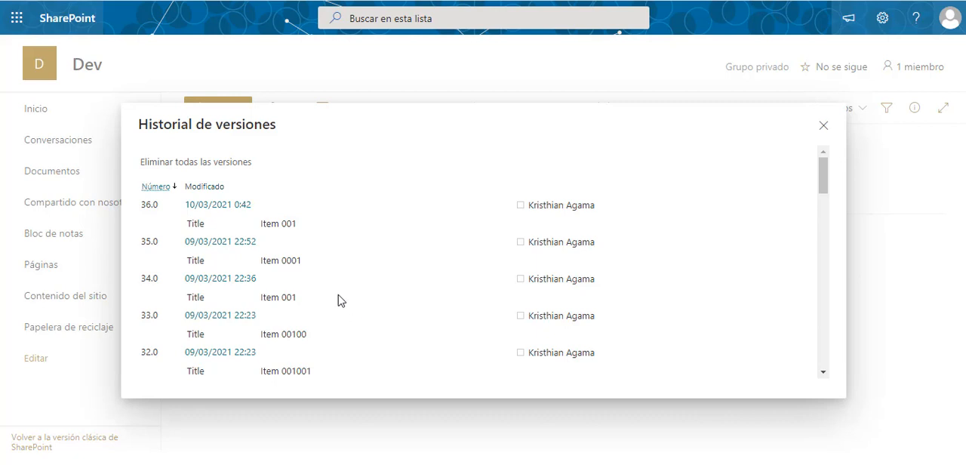
- Examine the title recorded for version 36.0 and the actions available for that version
{"action": "double_click", "coordinate": [272, 224]}
{"action": "left_click", "coordinate": [224, 228]}
{"action": "mouse_move", "coordinate": [268, 206]}
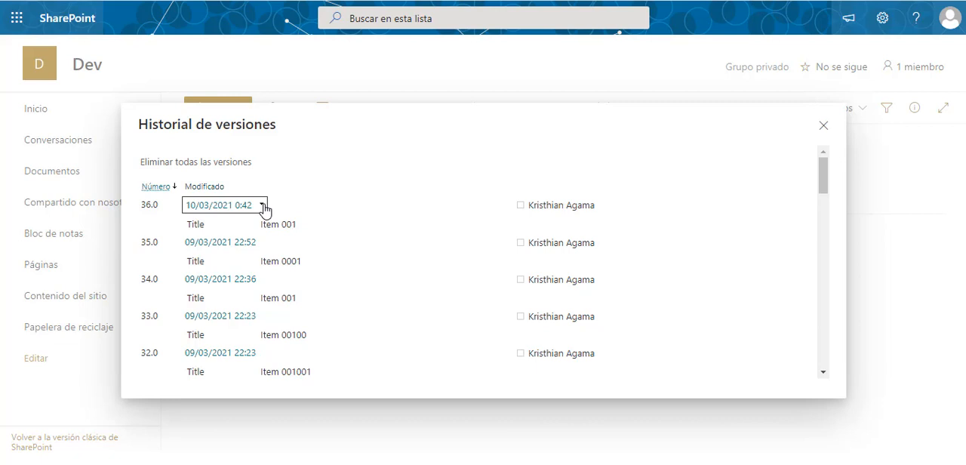
{"action": "left_click", "coordinate": [262, 206]}
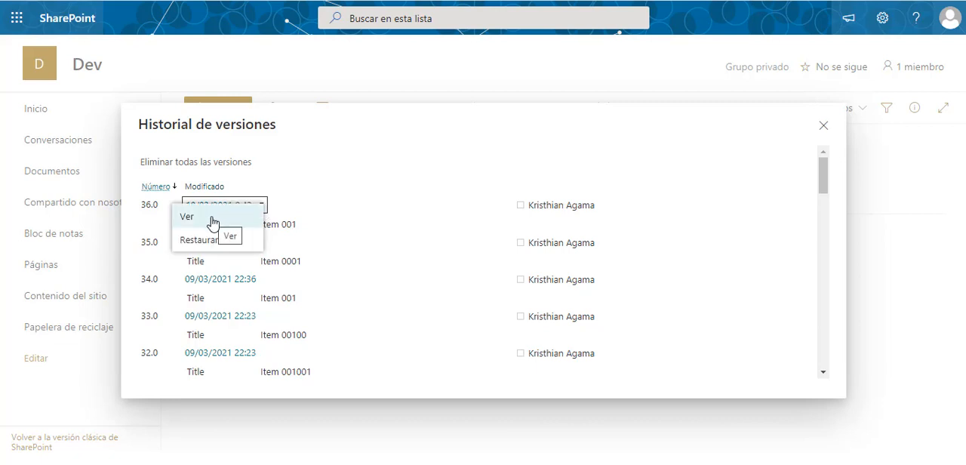
{"action": "left_click", "coordinate": [343, 225]}
- View the title and detail stored in version 34.0, and return to the full version history
{"action": "left_click", "coordinate": [264, 281]}
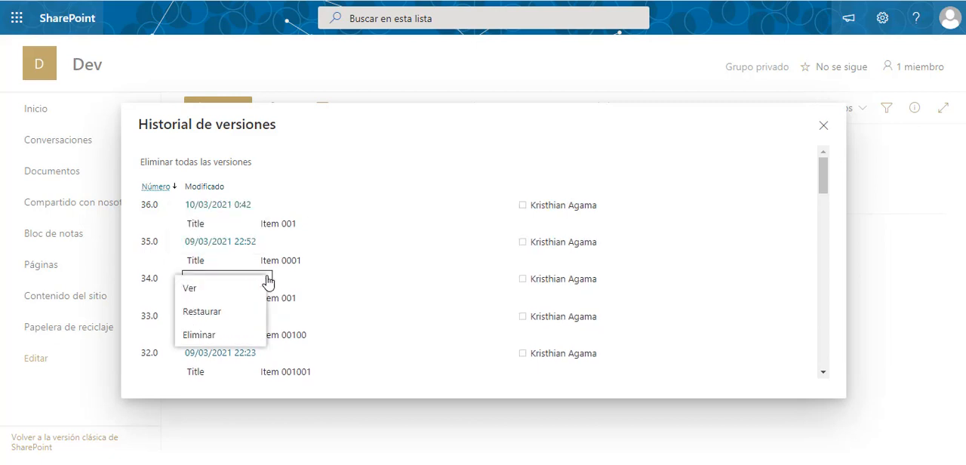
{"action": "left_click", "coordinate": [215, 294]}
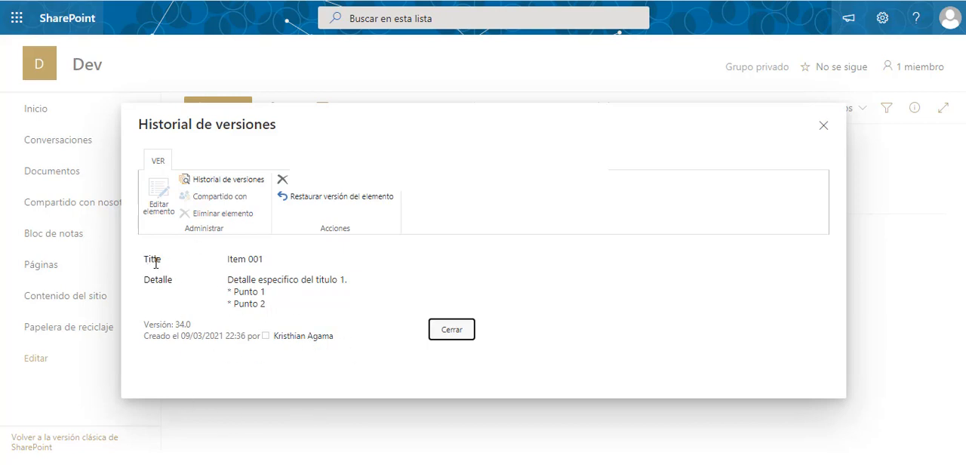
{"action": "left_click_drag", "start_coordinate": [144, 259], "coordinate": [257, 323]}
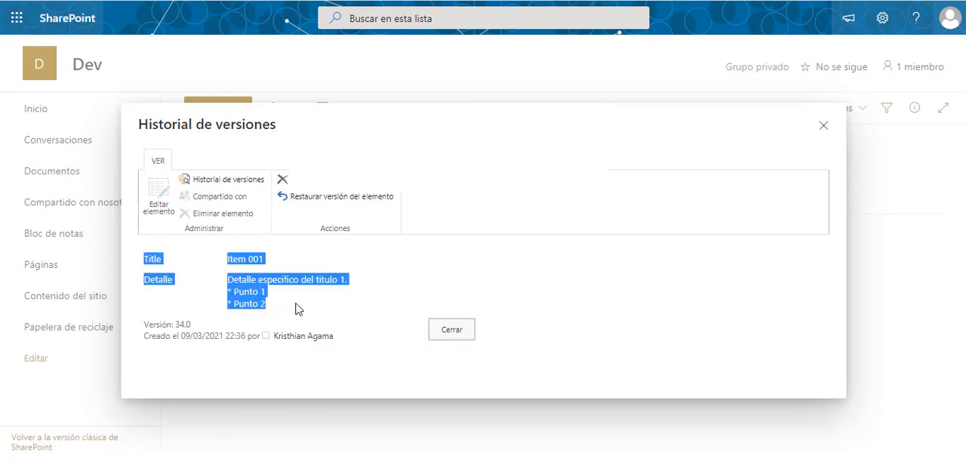
{"action": "left_click", "coordinate": [295, 308]}
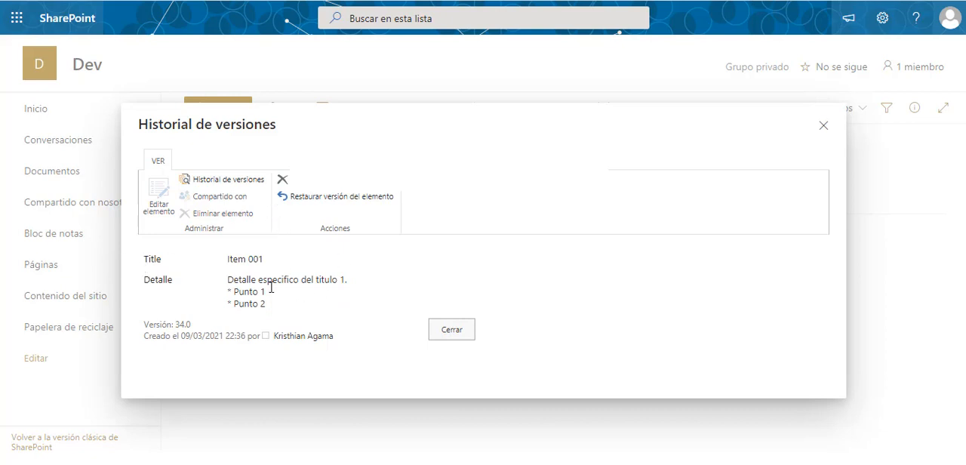
{"action": "left_click", "coordinate": [221, 181]}
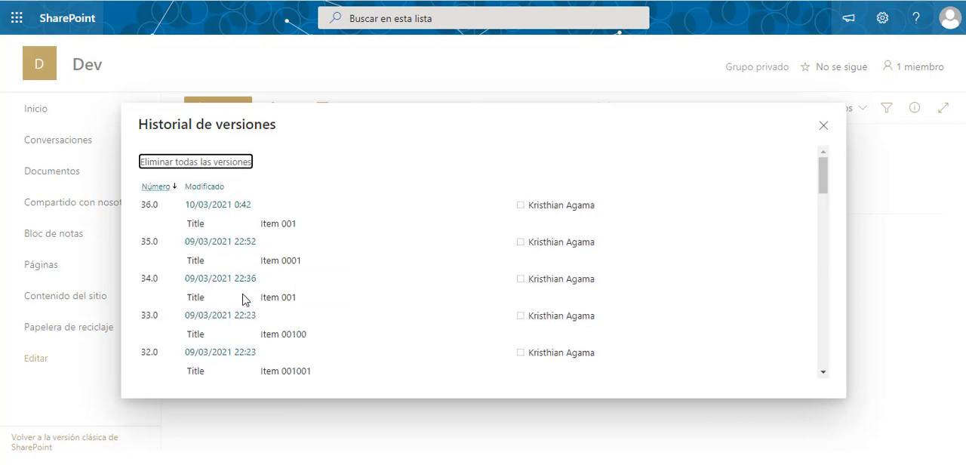
- Restore version 31.0 of the item from its version history, accepting the replacement of the current version
{"action": "left_click", "coordinate": [267, 315]}
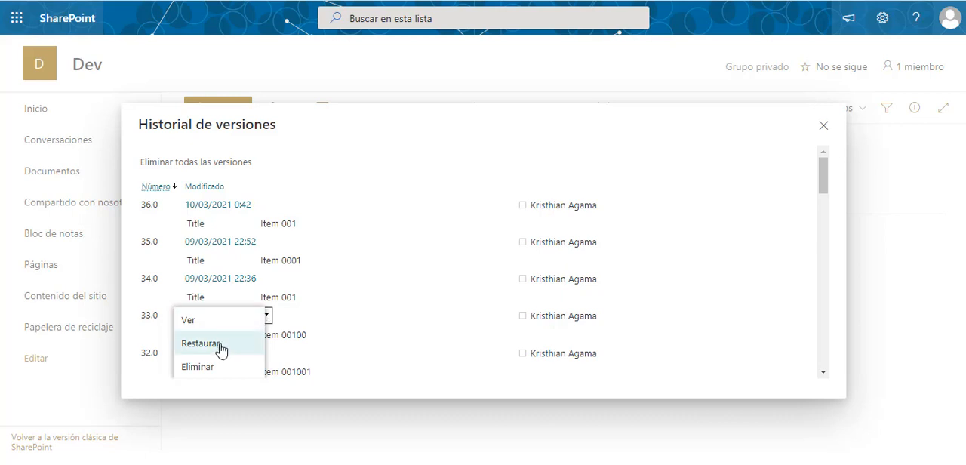
{"action": "left_click", "coordinate": [300, 195]}
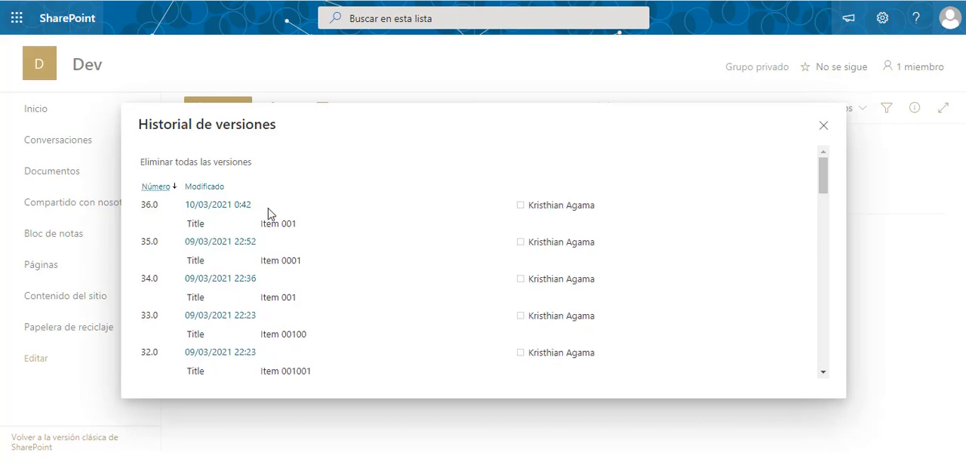
{"action": "scroll", "coordinate": [268, 213], "scroll_direction": "down", "scroll_amount": 2}
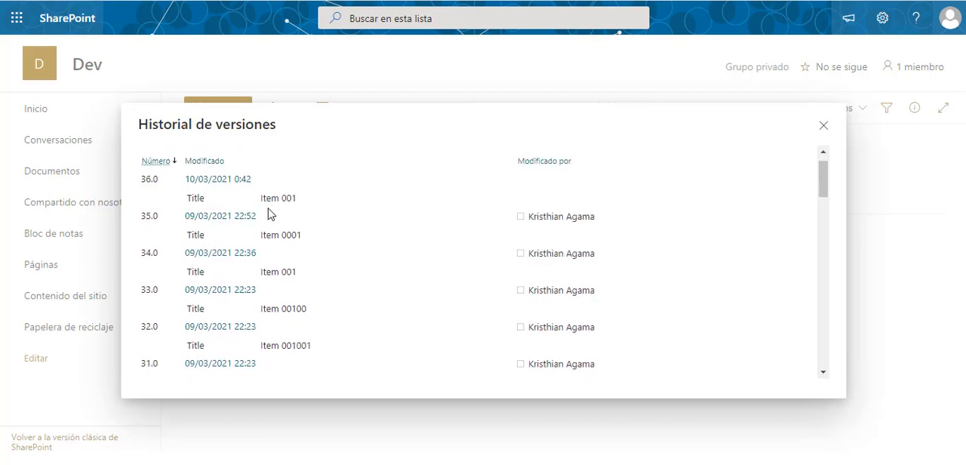
{"action": "mouse_move", "coordinate": [268, 218]}
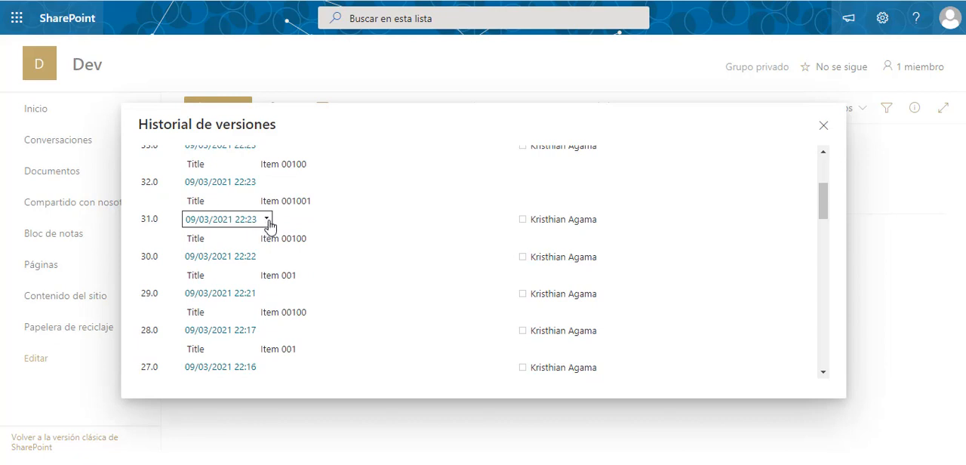
{"action": "left_click", "coordinate": [266, 219]}
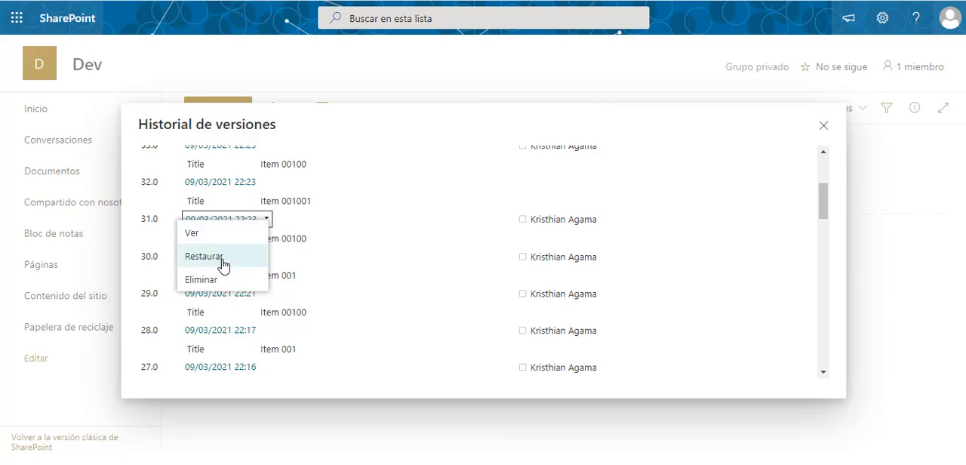
{"action": "scroll", "coordinate": [306, 253], "scroll_direction": "up", "scroll_amount": 3}
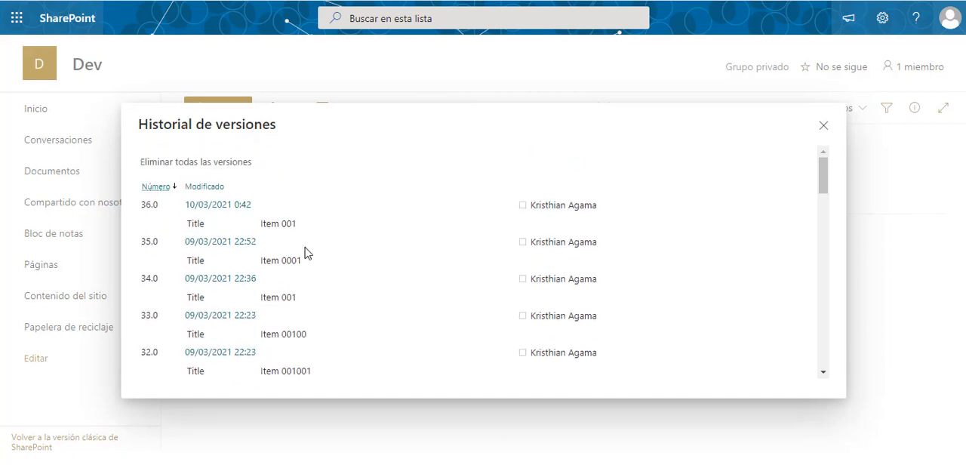
{"action": "scroll", "coordinate": [305, 253], "scroll_direction": "down", "scroll_amount": 3}
{"action": "left_click", "coordinate": [205, 317]}
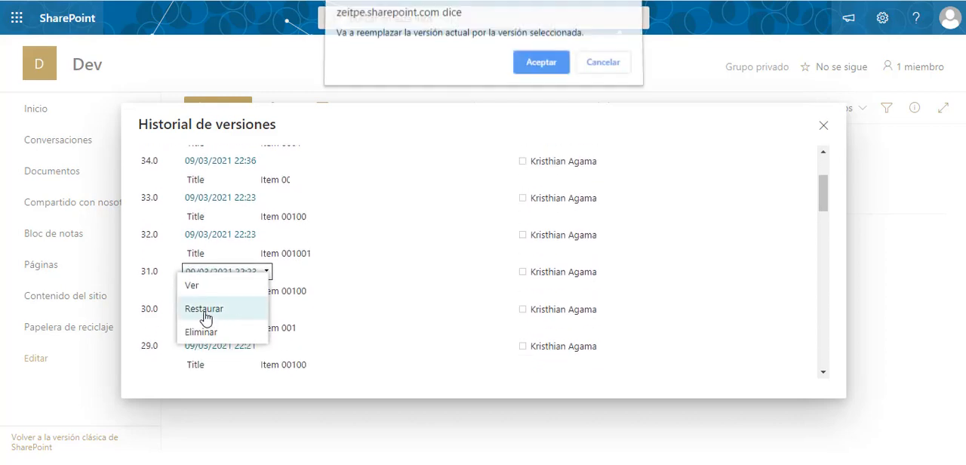
{"action": "left_click", "coordinate": [534, 66]}
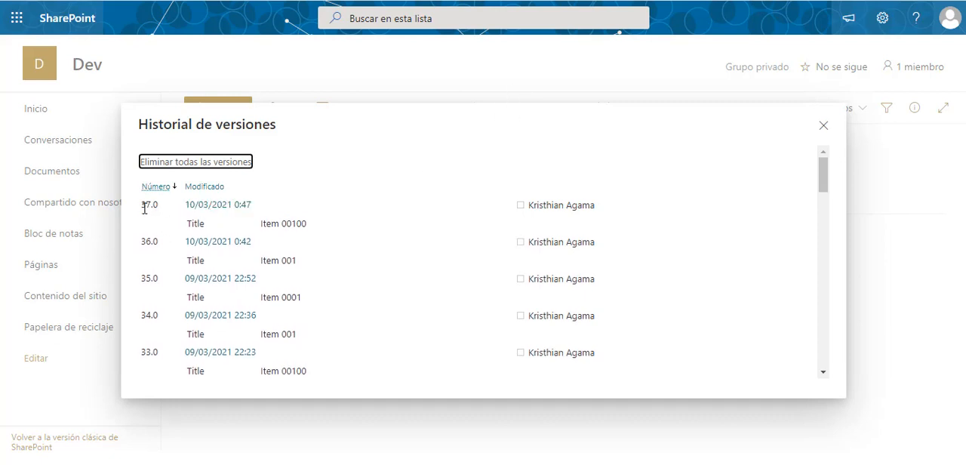
- Compare the number and title of the newest history entry with version 31.0, and close the version history
{"action": "left_click_drag", "start_coordinate": [143, 208], "coordinate": [160, 213]}
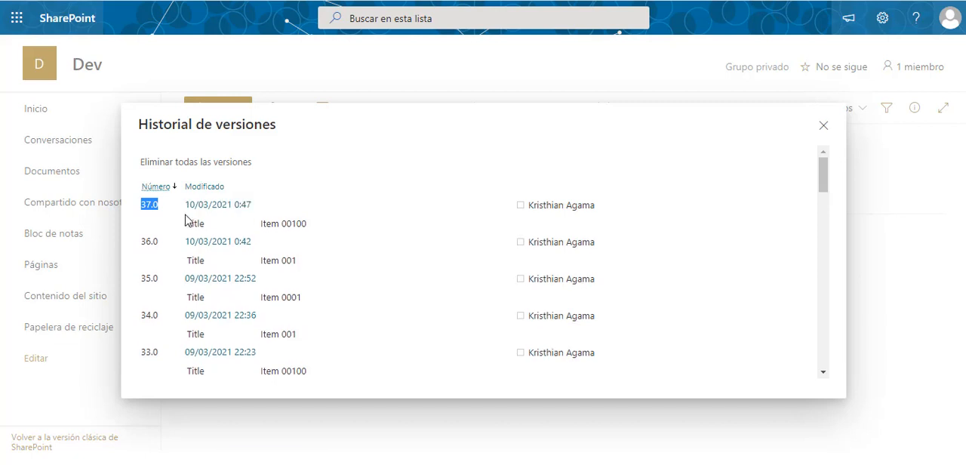
{"action": "scroll", "coordinate": [187, 220], "scroll_direction": "down", "scroll_amount": 3}
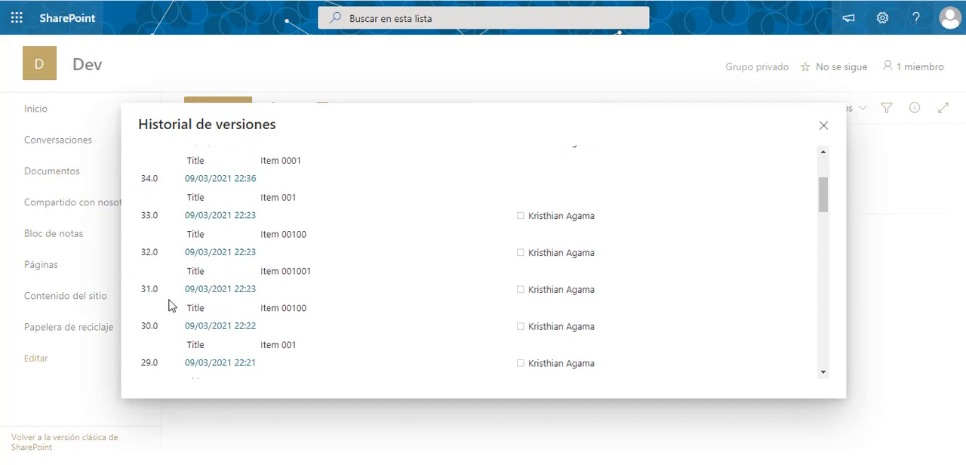
{"action": "scroll", "coordinate": [324, 295], "scroll_direction": "up", "scroll_amount": 3}
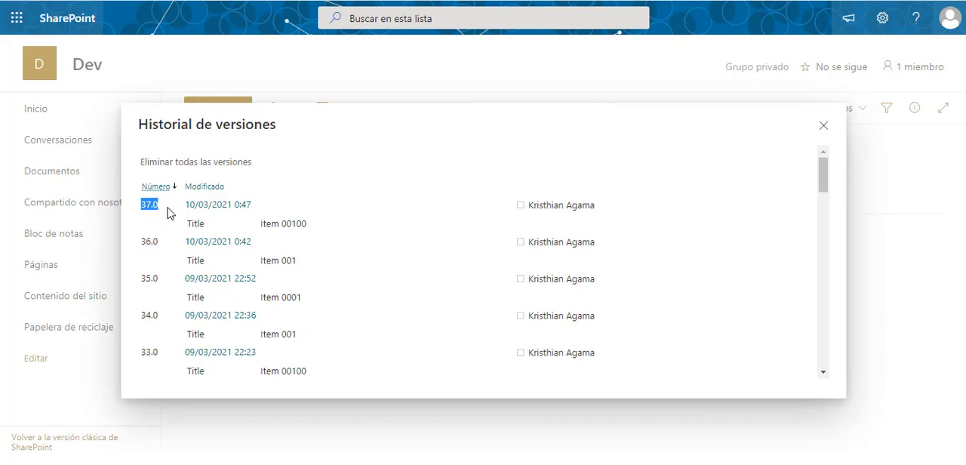
{"action": "left_click_drag", "start_coordinate": [167, 208], "coordinate": [269, 207]}
{"action": "left_click", "coordinate": [458, 190]}
{"action": "left_click", "coordinate": [821, 132]}
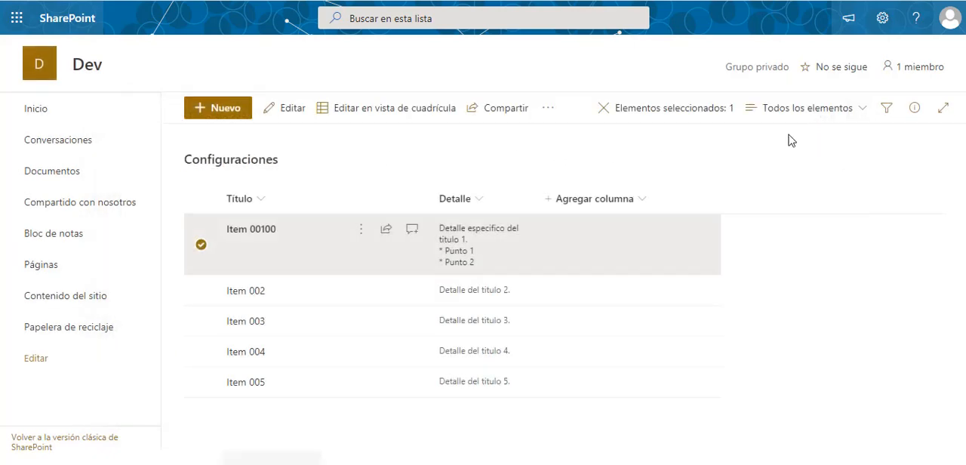
- Deselect the item and open the version settings of the Configuraciones list
{"action": "left_click", "coordinate": [554, 149]}
{"action": "left_click", "coordinate": [883, 20]}
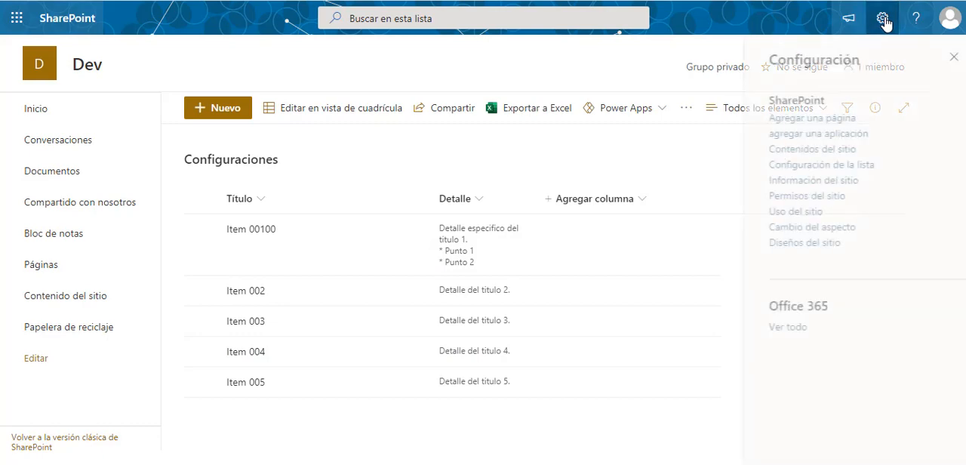
{"action": "left_click", "coordinate": [770, 167]}
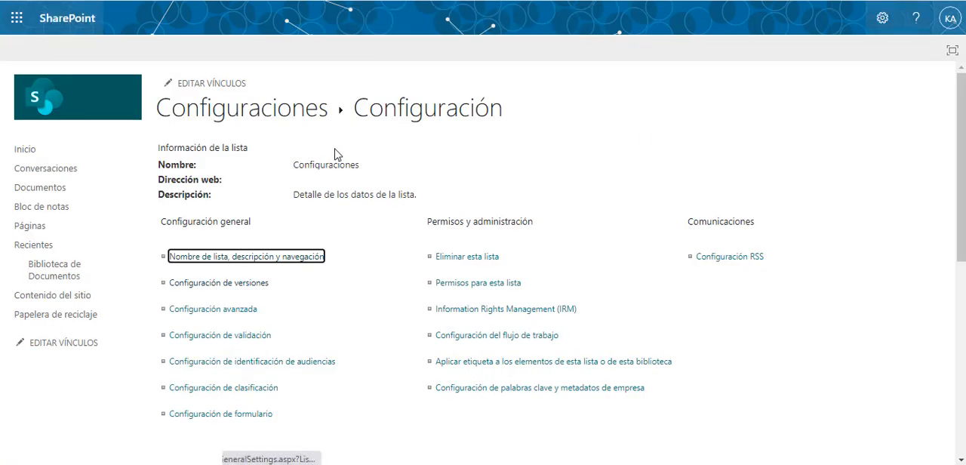
{"action": "left_click", "coordinate": [212, 286]}
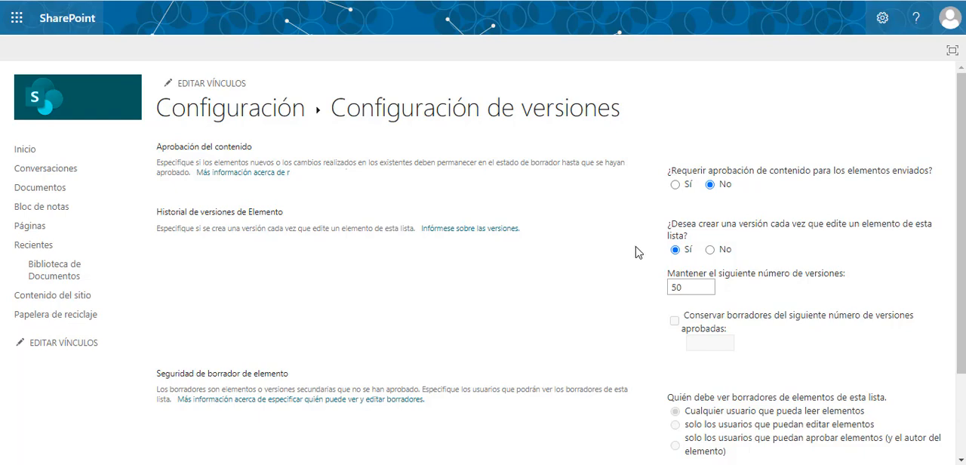
- Require content approval for submitted items, restrict drafts to approvers and the item's author, and save the version settings
{"action": "left_click", "coordinate": [675, 186]}
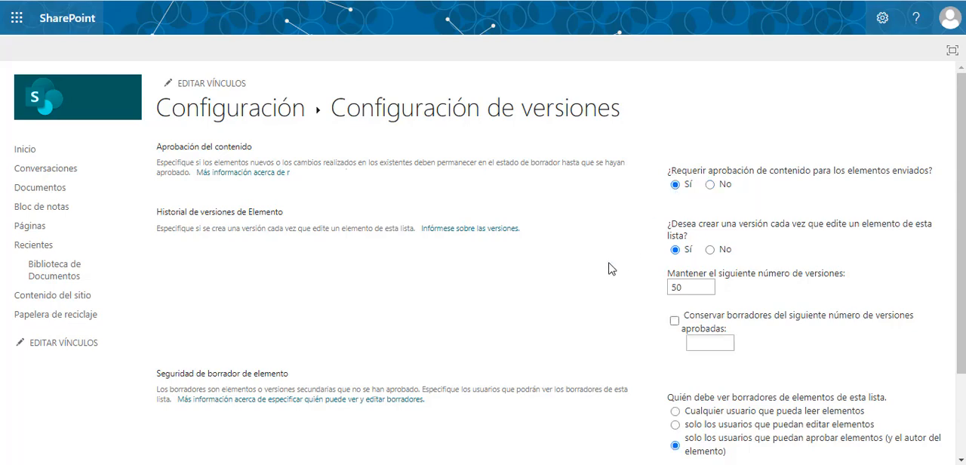
{"action": "scroll", "coordinate": [612, 269], "scroll_direction": "down", "scroll_amount": 2}
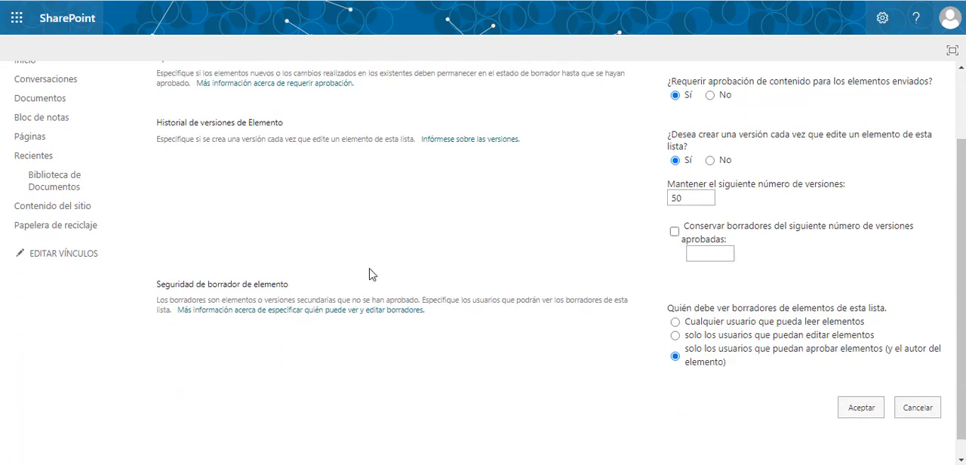
{"action": "scroll", "coordinate": [369, 274], "scroll_direction": "up", "scroll_amount": 2}
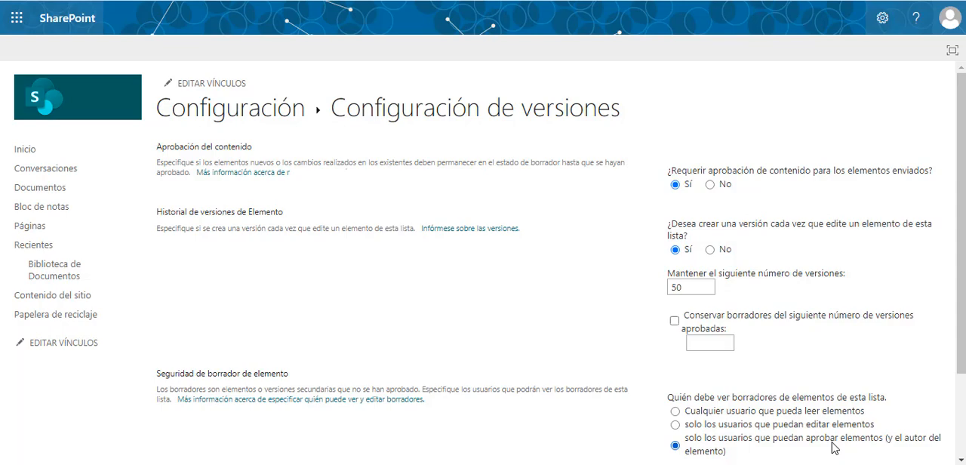
{"action": "scroll", "coordinate": [832, 448], "scroll_direction": "down", "scroll_amount": 1}
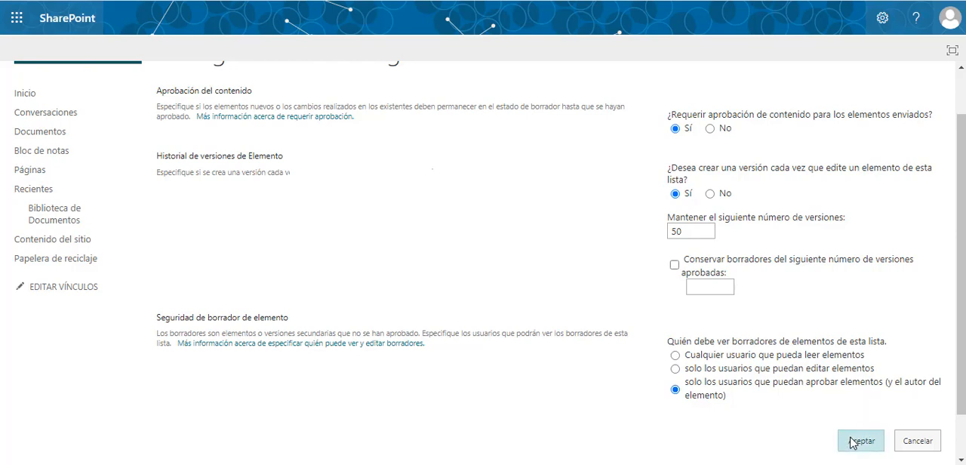
{"action": "left_click", "coordinate": [860, 440]}
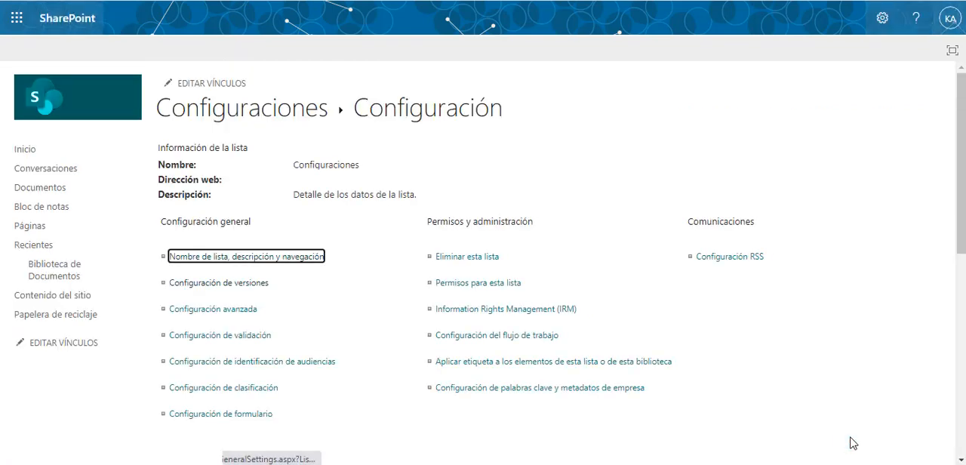
- Examine the views configured for the Configuraciones list on its settings page
{"action": "left_click", "coordinate": [365, 257]}
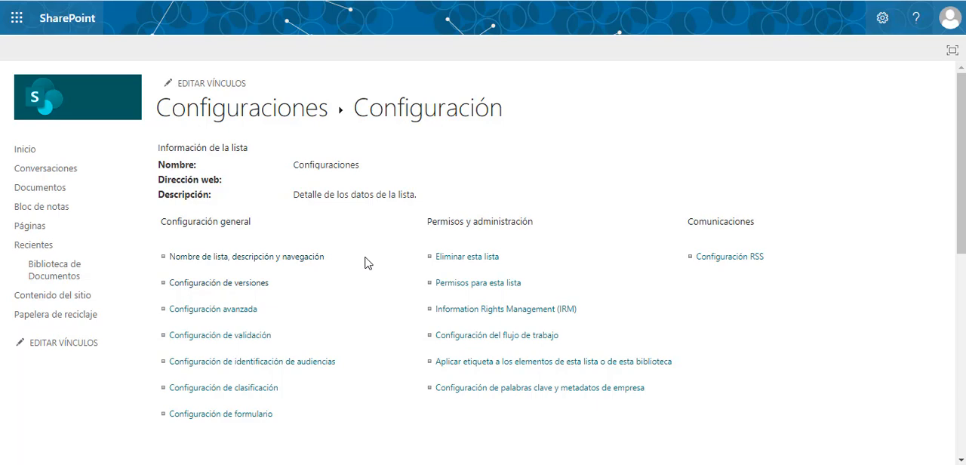
{"action": "scroll", "coordinate": [367, 263], "scroll_direction": "down", "scroll_amount": 10}
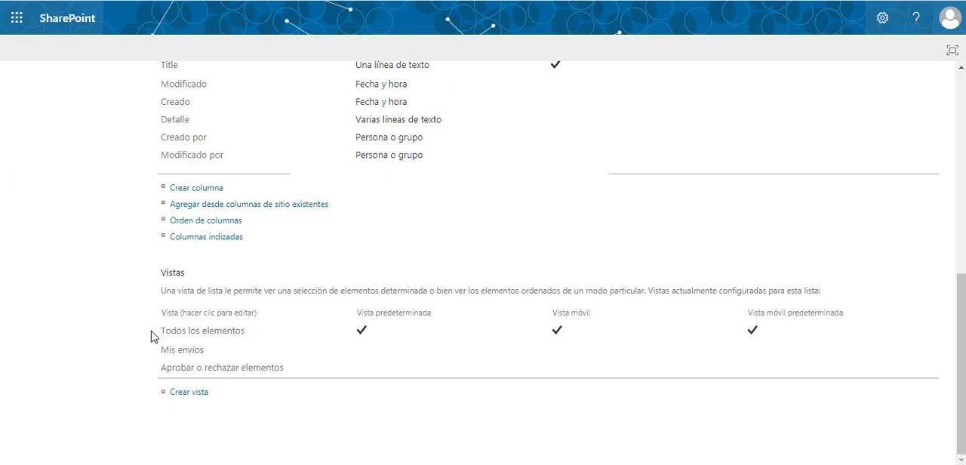
{"action": "key", "text": "ctrl+a"}
{"action": "left_click", "coordinate": [110, 335]}
{"action": "scroll", "coordinate": [138, 353], "scroll_direction": "up", "scroll_amount": 6}
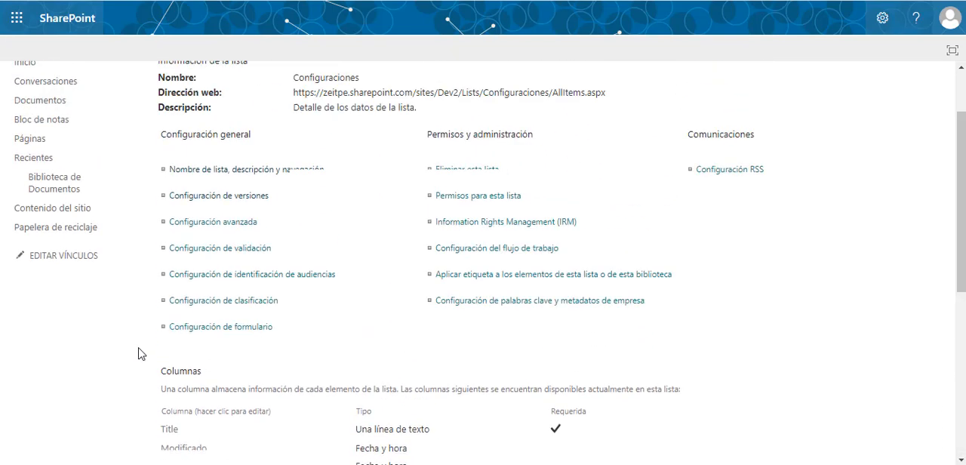
- Return to the Configuraciones list and open the version history of Item 002
{"action": "left_click", "coordinate": [279, 113]}
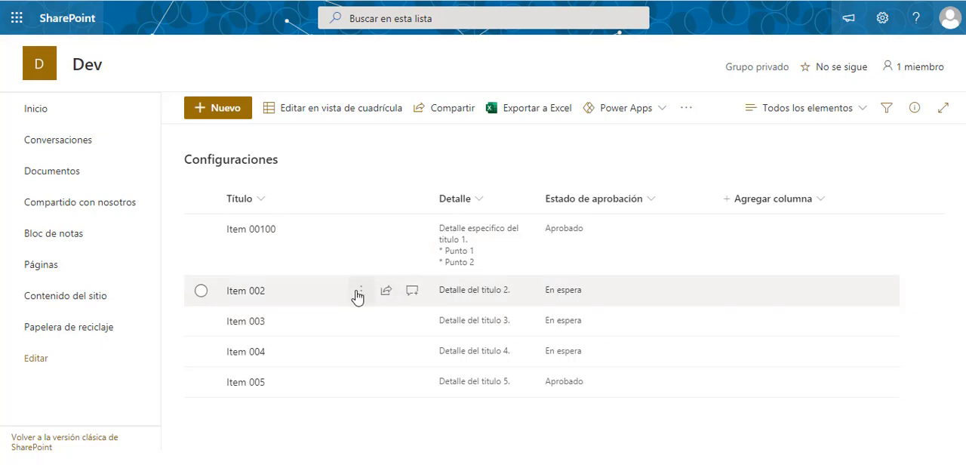
{"action": "left_click", "coordinate": [359, 294]}
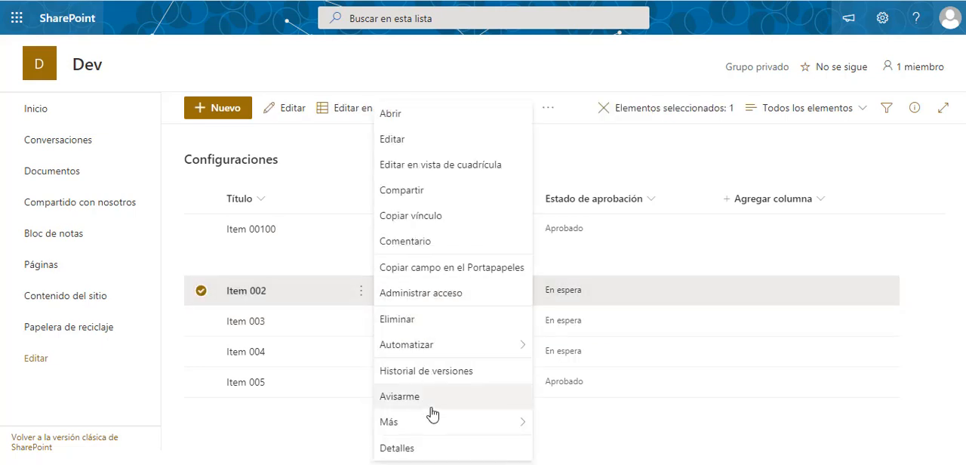
{"action": "mouse_move", "coordinate": [435, 429]}
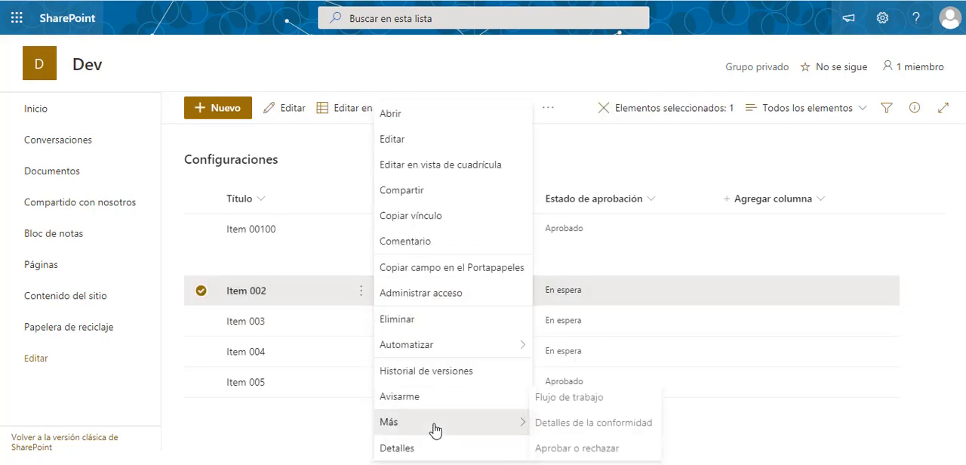
{"action": "left_click", "coordinate": [415, 372]}
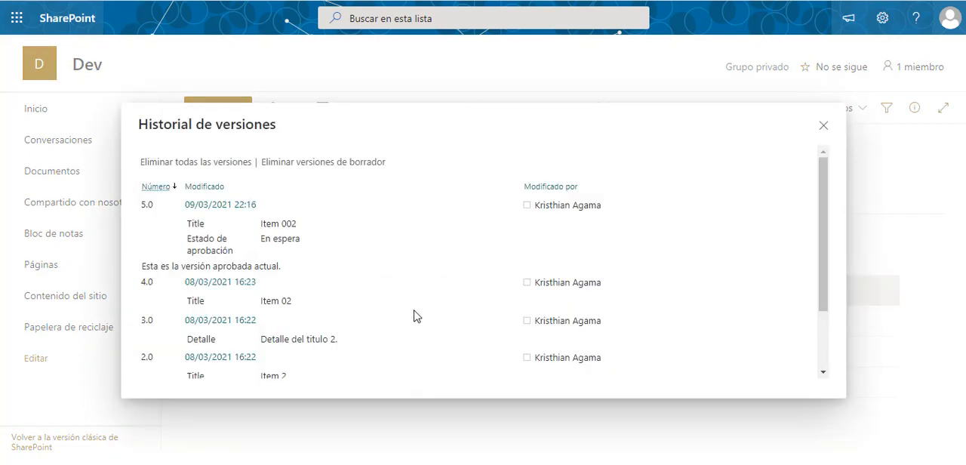
- Compare the approval status of Item 002's oldest and newest versions, and close the version history
{"action": "scroll", "coordinate": [408, 317], "scroll_direction": "down", "scroll_amount": 3}
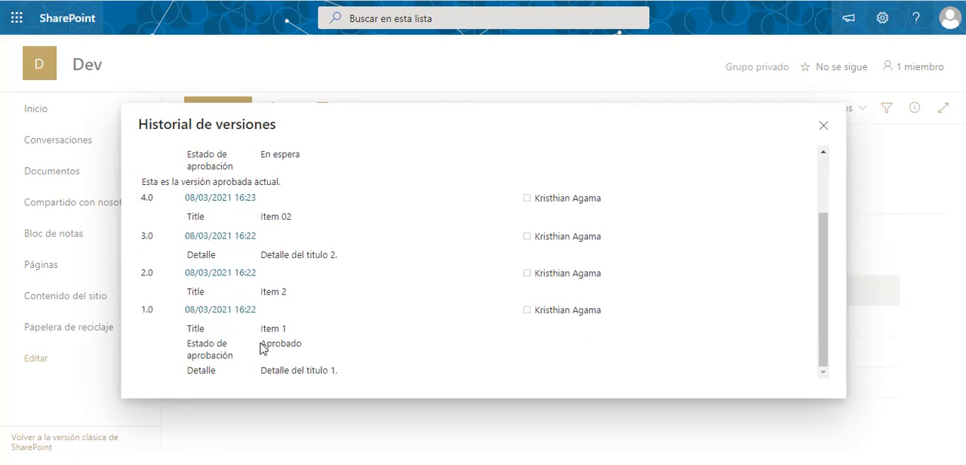
{"action": "left_click_drag", "start_coordinate": [261, 344], "coordinate": [303, 348]}
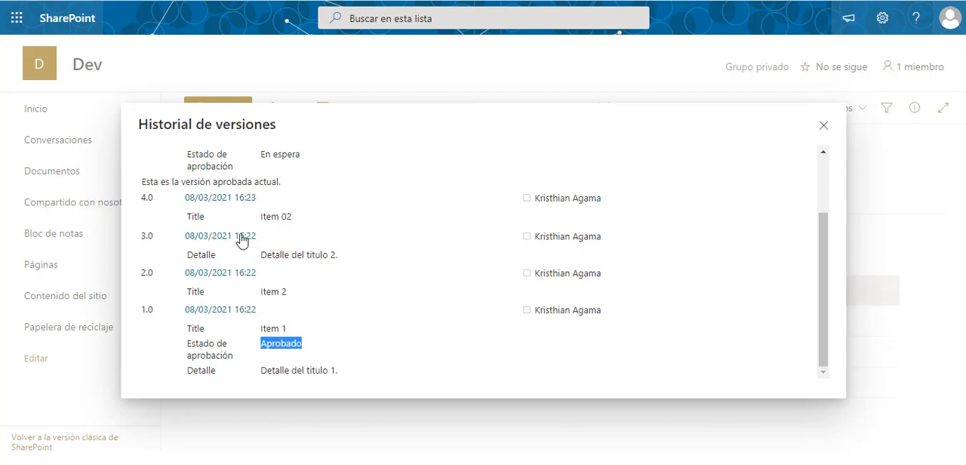
{"action": "scroll", "coordinate": [324, 234], "scroll_direction": "up", "scroll_amount": 2}
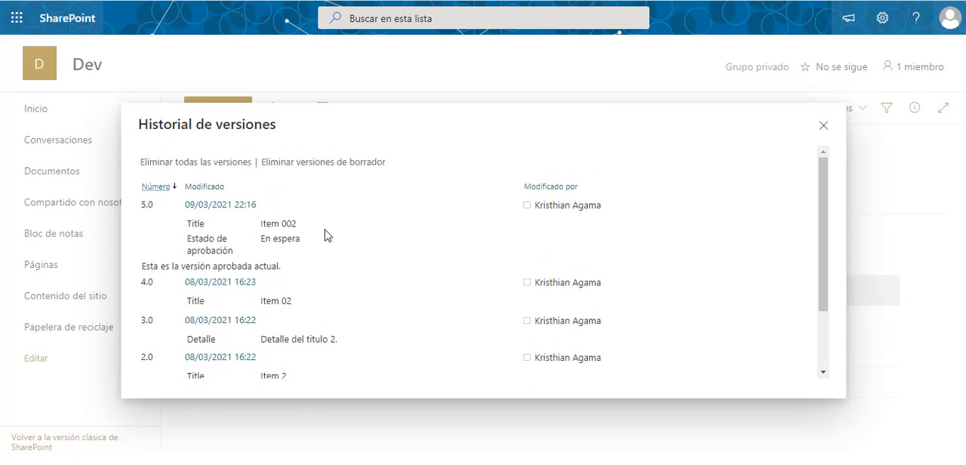
{"action": "left_click_drag", "start_coordinate": [262, 239], "coordinate": [328, 249]}
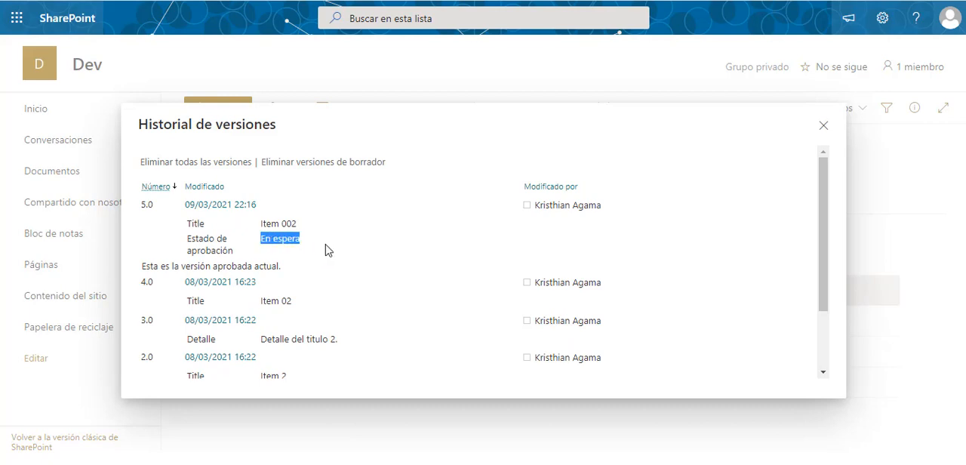
{"action": "left_click", "coordinate": [816, 134]}
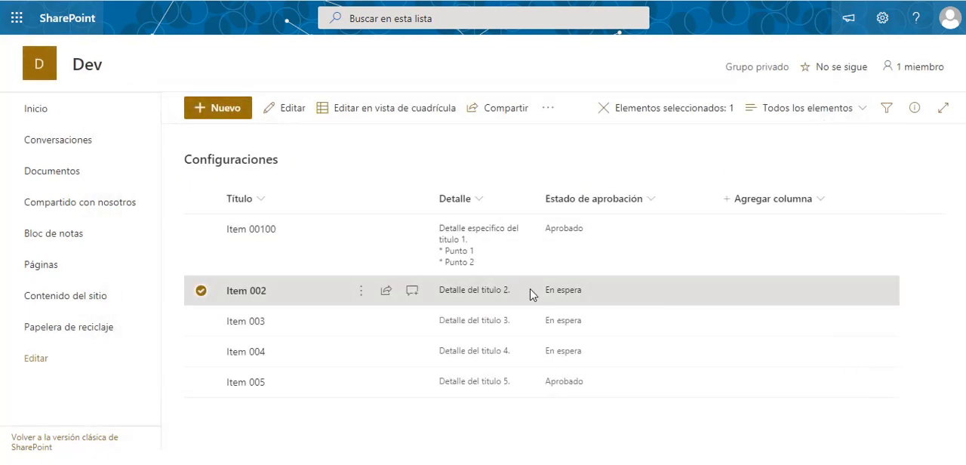
- Change the title of the first item, Item 00100, to "Item 001" and save it
{"action": "left_click", "coordinate": [396, 445]}
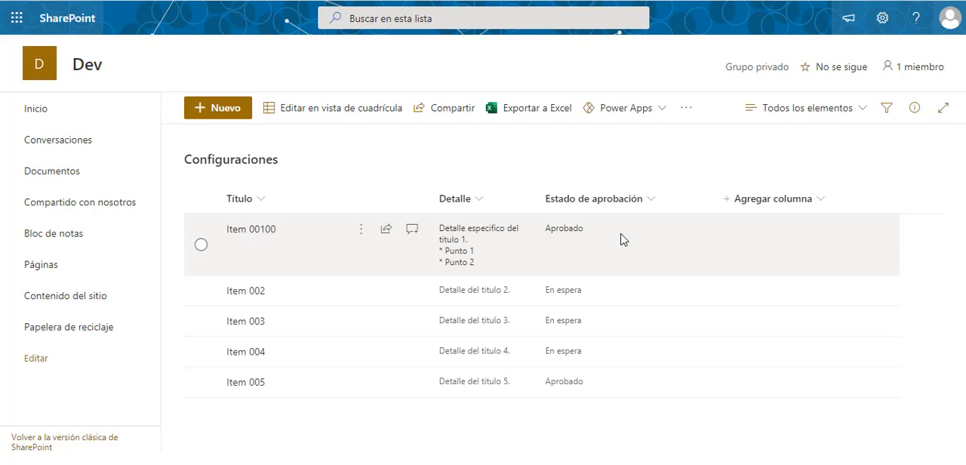
{"action": "left_click", "coordinate": [221, 249]}
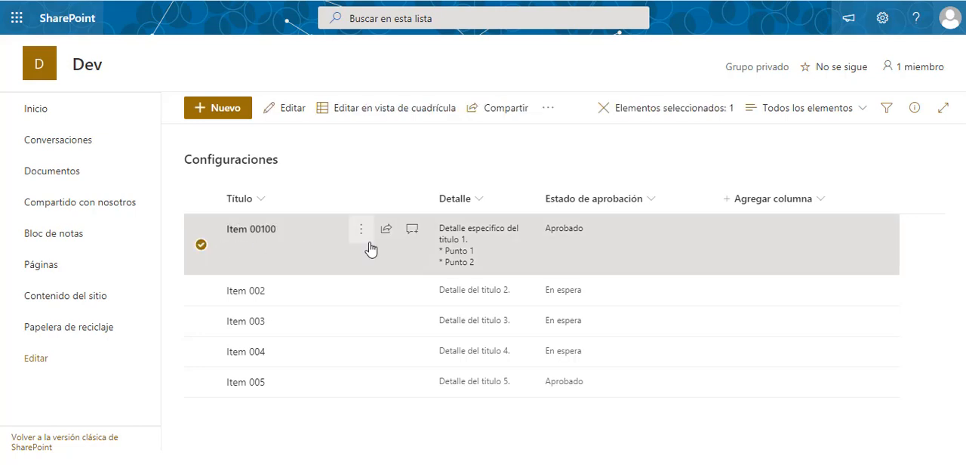
{"action": "left_click", "coordinate": [288, 113]}
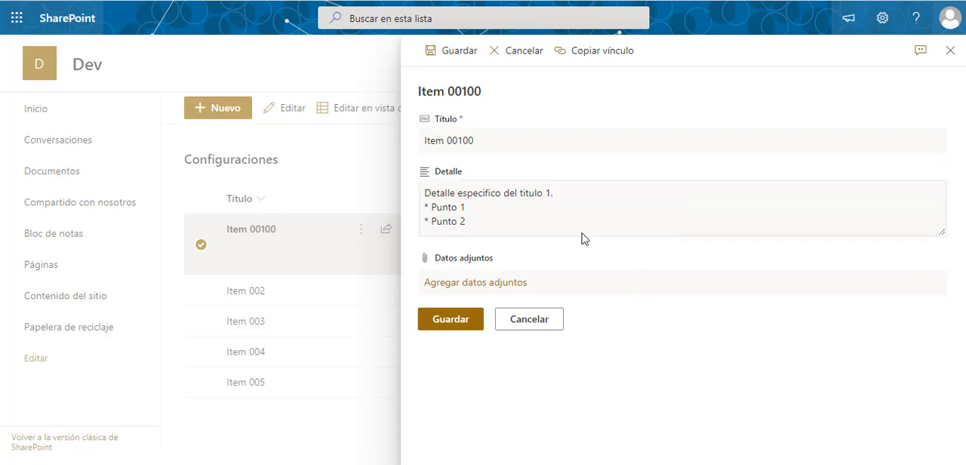
{"action": "left_click", "coordinate": [483, 145]}
{"action": "left_click", "coordinate": [482, 145]}
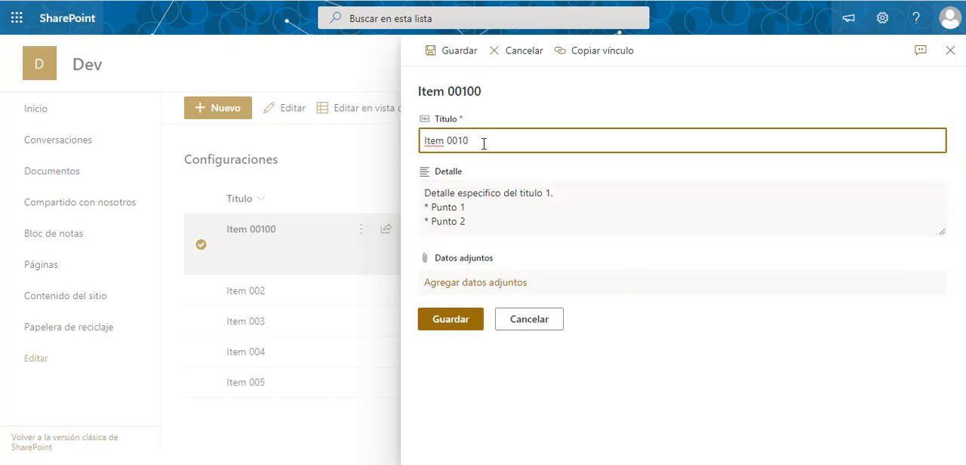
{"action": "left_click", "coordinate": [440, 323]}
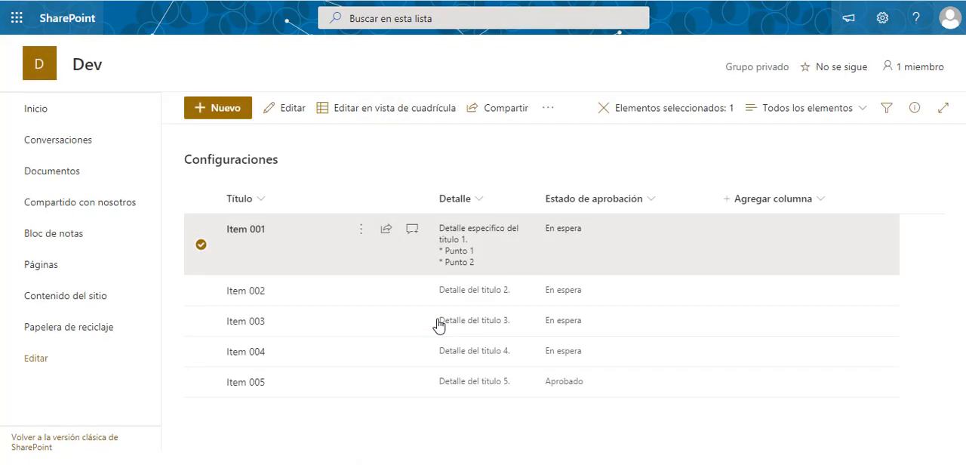
{"action": "left_click", "coordinate": [474, 158]}
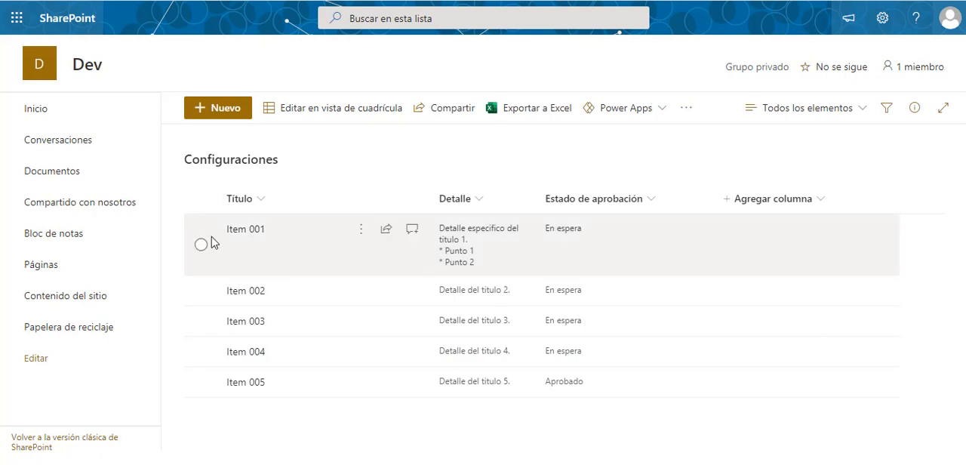
- Set the approval status of Item 001 to Aprobado with the comment "-"
{"action": "left_click", "coordinate": [201, 246]}
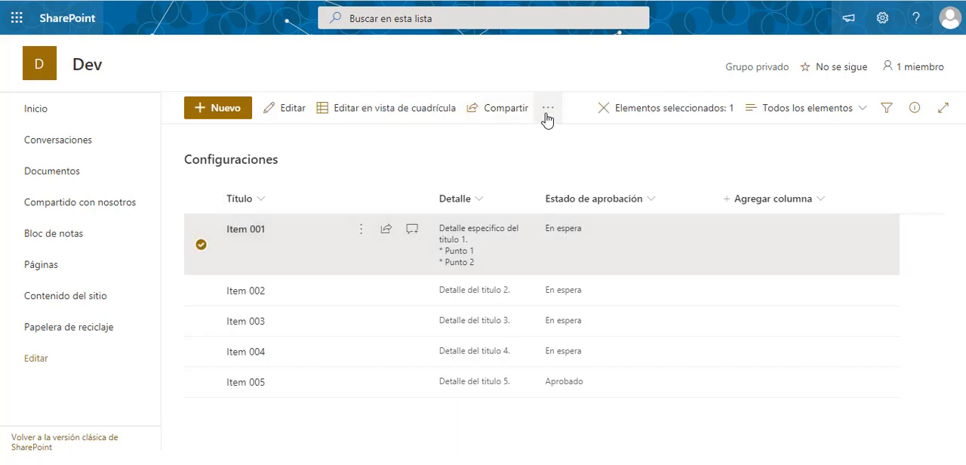
{"action": "left_click", "coordinate": [360, 236]}
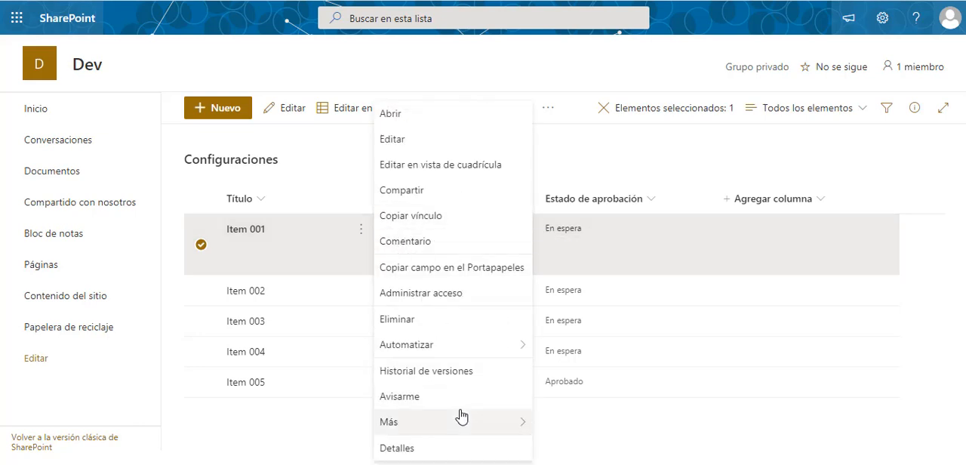
{"action": "mouse_move", "coordinate": [495, 424]}
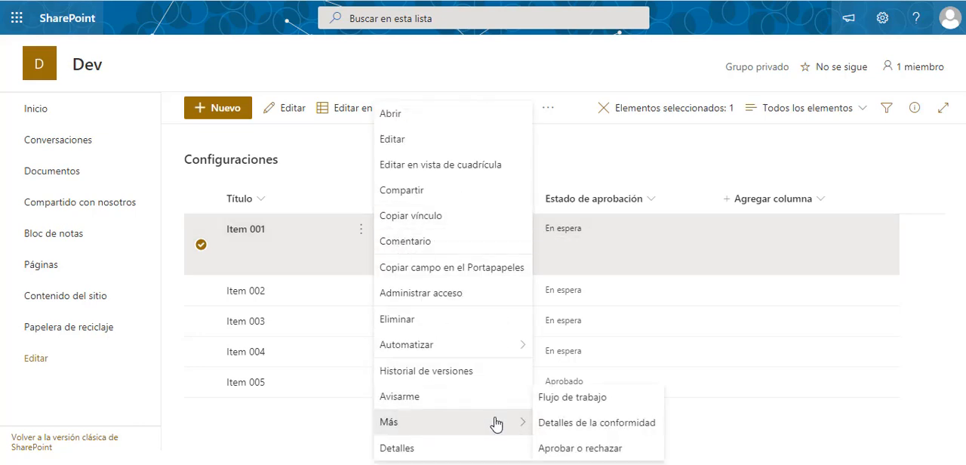
{"action": "left_click", "coordinate": [562, 449]}
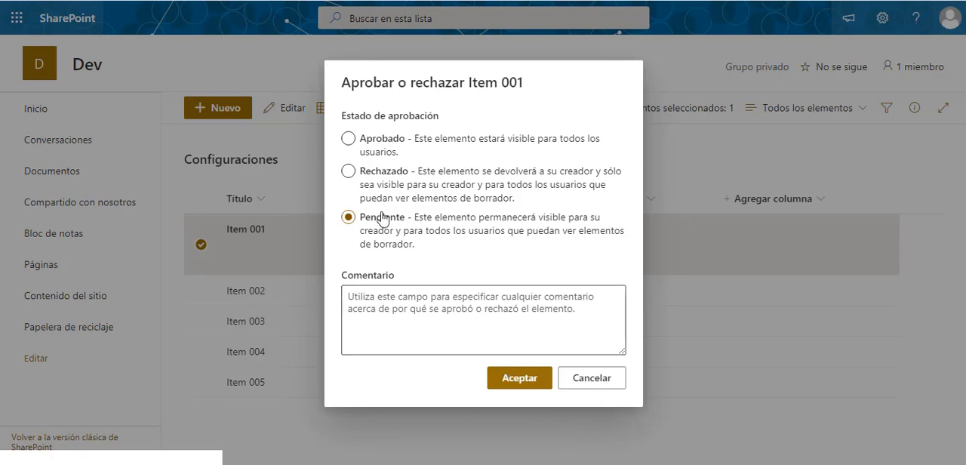
{"action": "left_click", "coordinate": [350, 139]}
{"action": "left_click", "coordinate": [408, 308]}
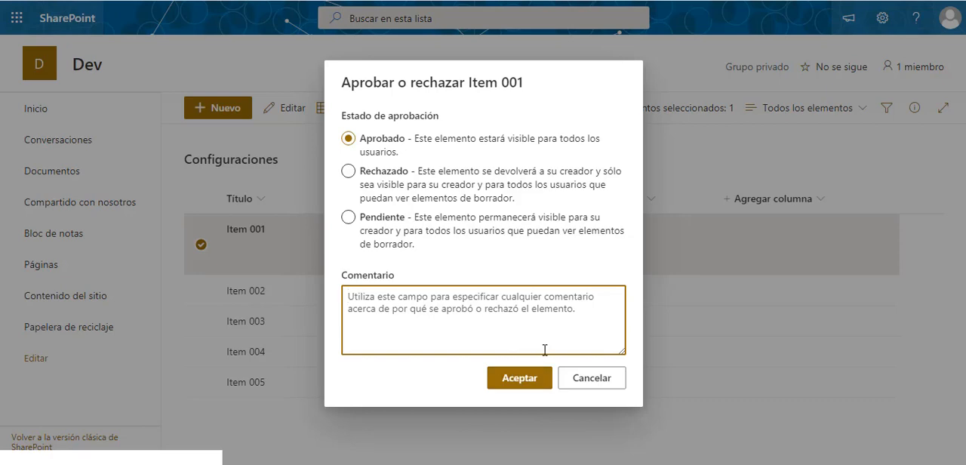
{"action": "type", "text": "-"}
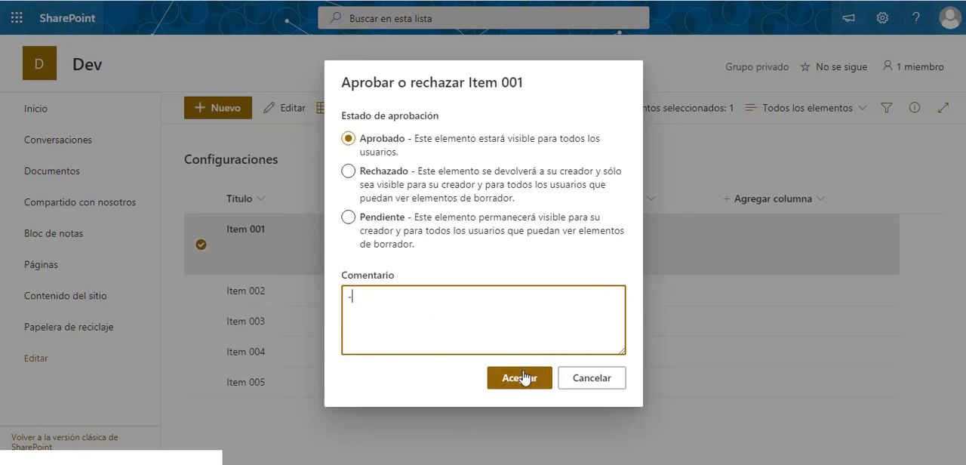
{"action": "left_click", "coordinate": [526, 378]}
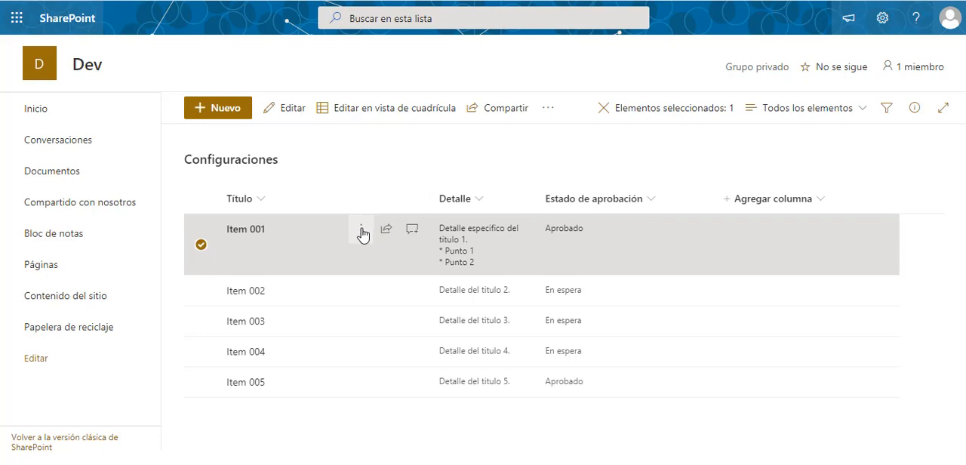
- Check which version is marked as currently approved in Item 001's version history, and close the history
{"action": "left_click", "coordinate": [362, 234]}
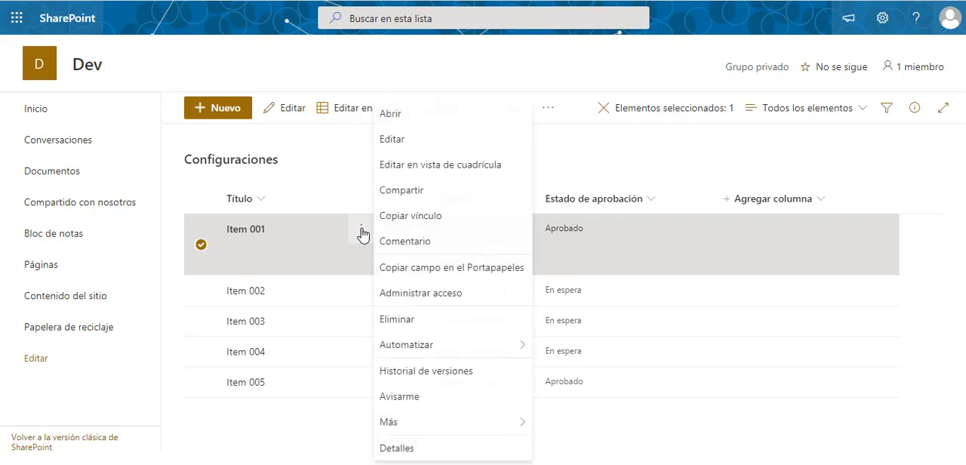
{"action": "left_click", "coordinate": [423, 380]}
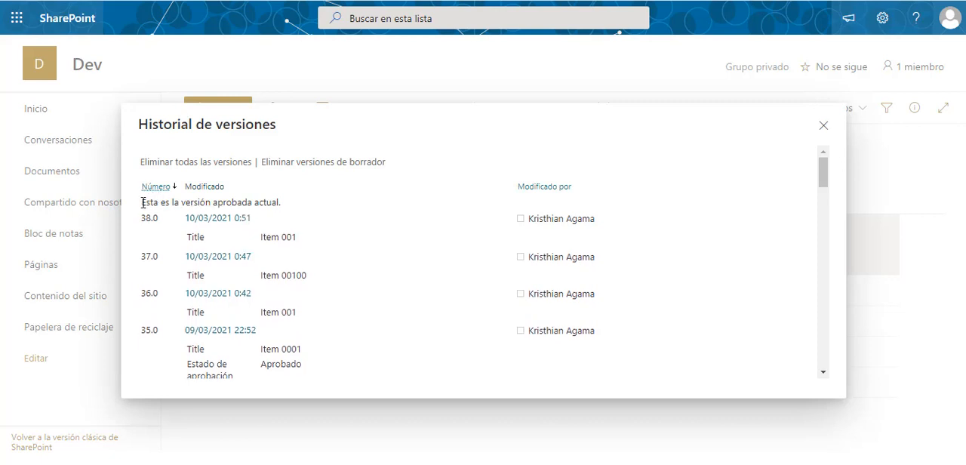
{"action": "left_click_drag", "start_coordinate": [142, 203], "coordinate": [343, 206]}
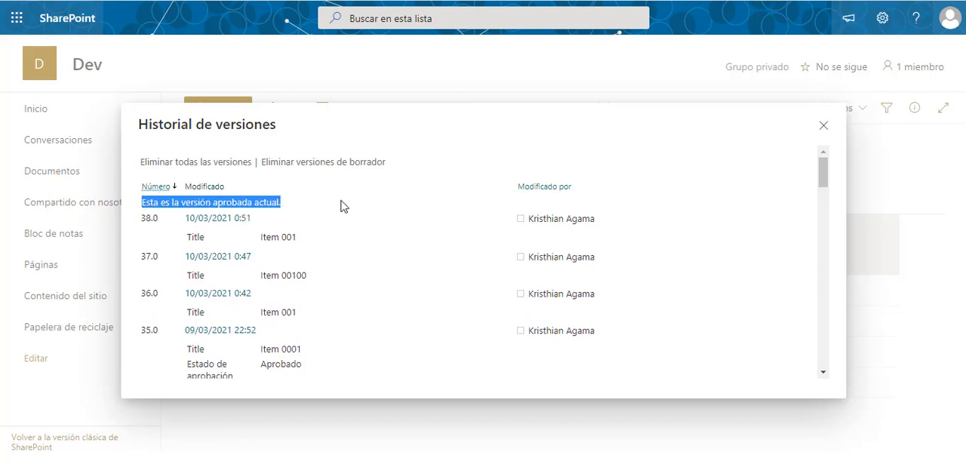
{"action": "left_click", "coordinate": [341, 205]}
{"action": "left_click", "coordinate": [823, 126]}
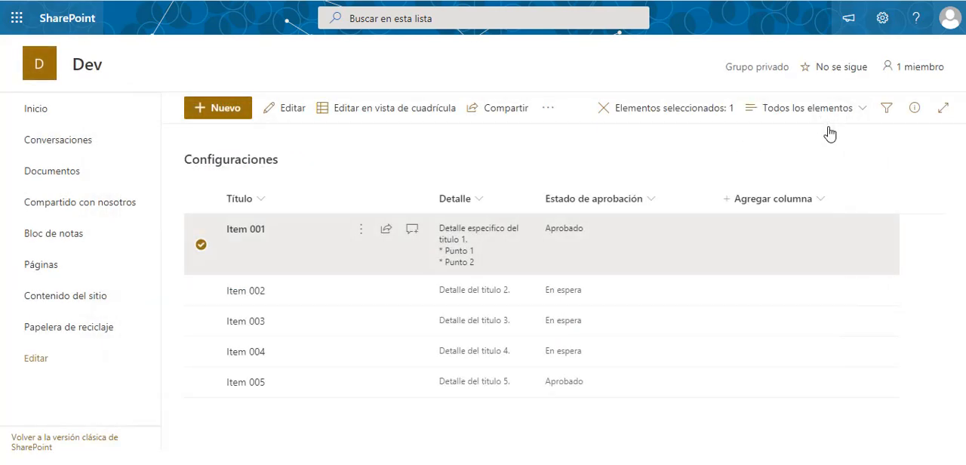
- Add the line "* Punto 3" to the end of Item 001's Detalle field, save it and close the item
{"action": "left_click", "coordinate": [300, 243]}
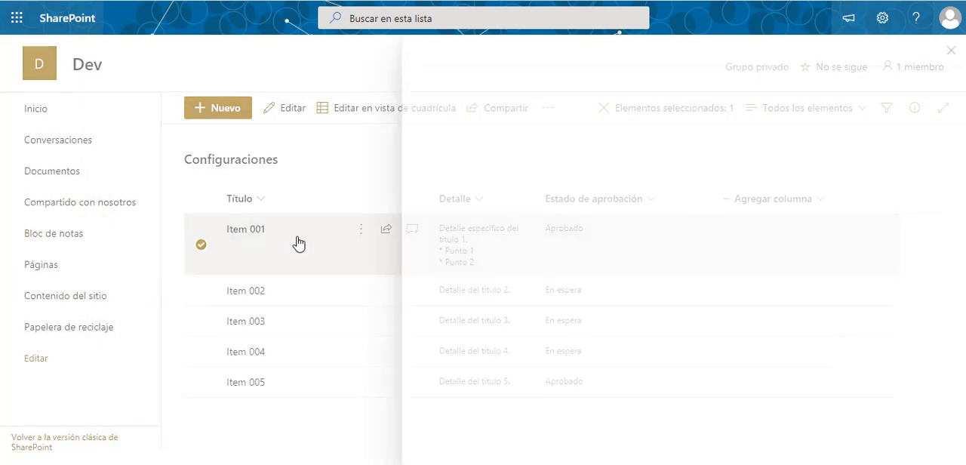
{"action": "left_click", "coordinate": [608, 216]}
{"action": "type", "text": "<"}
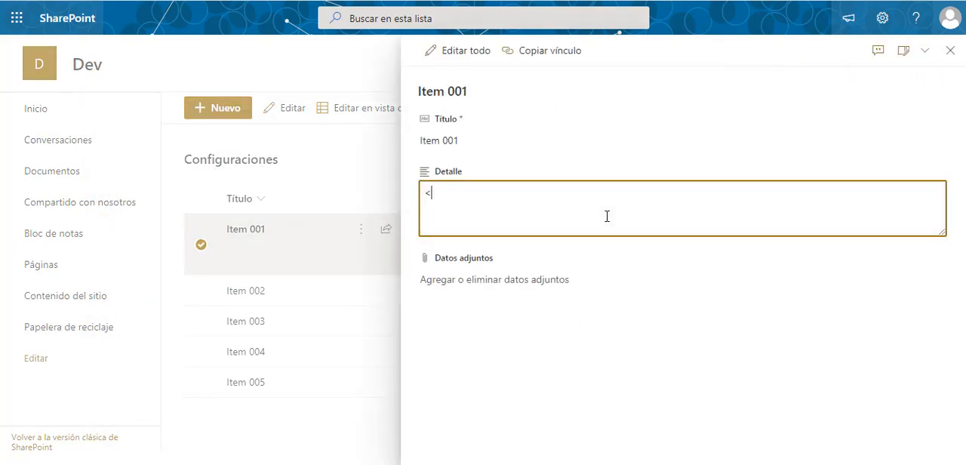
{"action": "key", "text": "ctrl+z"}
{"action": "left_click", "coordinate": [607, 215]}
{"action": "key", "text": "Return"}
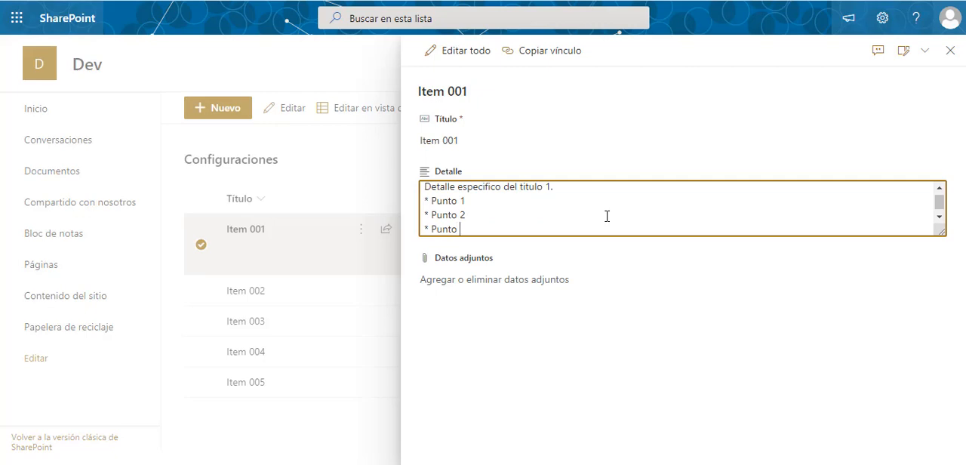
{"action": "left_click", "coordinate": [568, 359]}
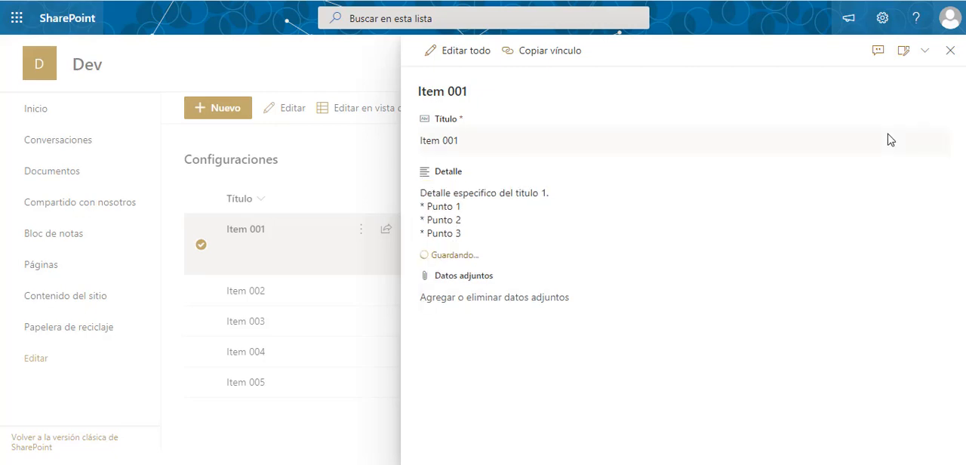
{"action": "left_click", "coordinate": [949, 51]}
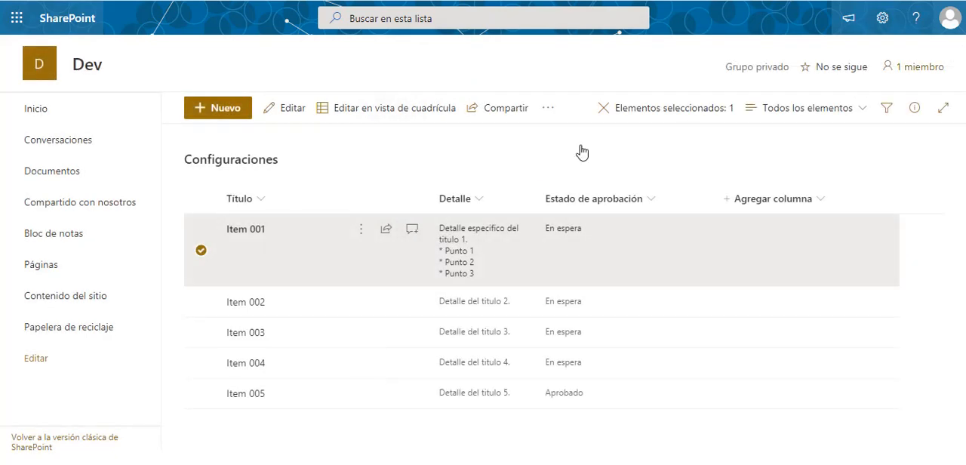
- Examine the newest version's approval status and Detalle change in Item 001's version history, and close the history
{"action": "triple_click", "coordinate": [421, 156]}
{"action": "left_click", "coordinate": [357, 239]}
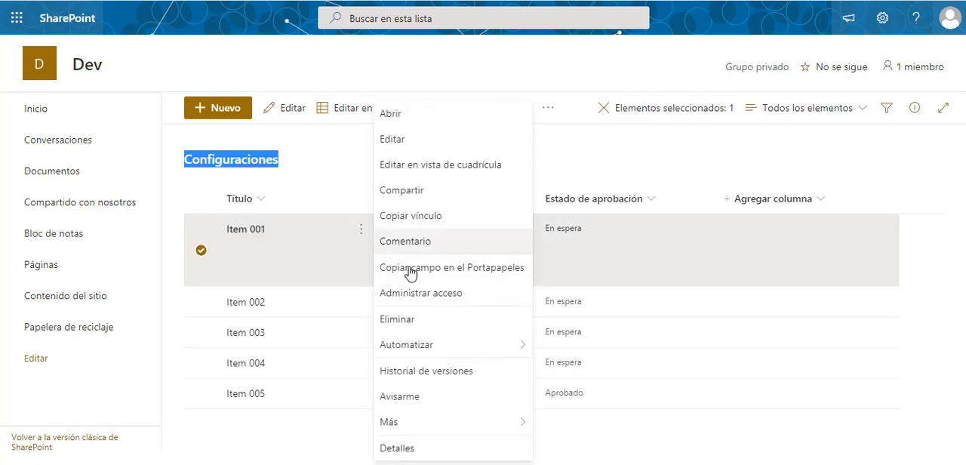
{"action": "left_click", "coordinate": [423, 371]}
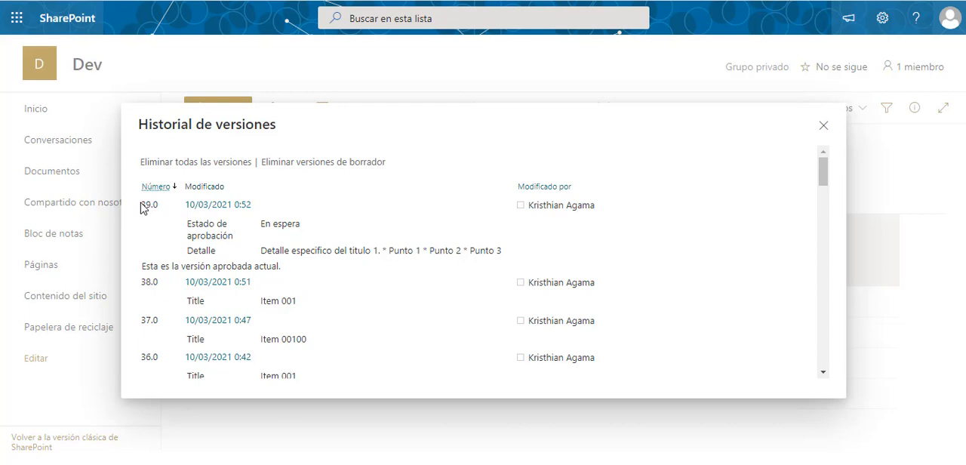
{"action": "left_click_drag", "start_coordinate": [141, 204], "coordinate": [505, 256]}
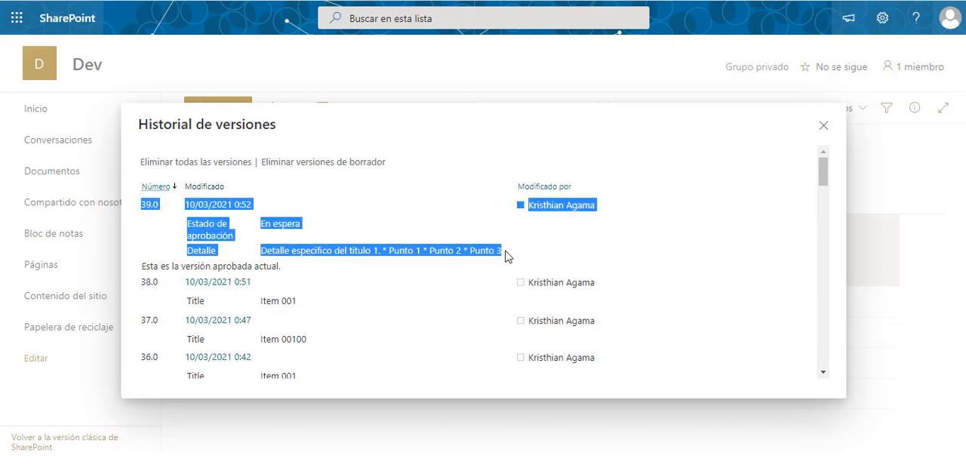
{"action": "left_click", "coordinate": [509, 256]}
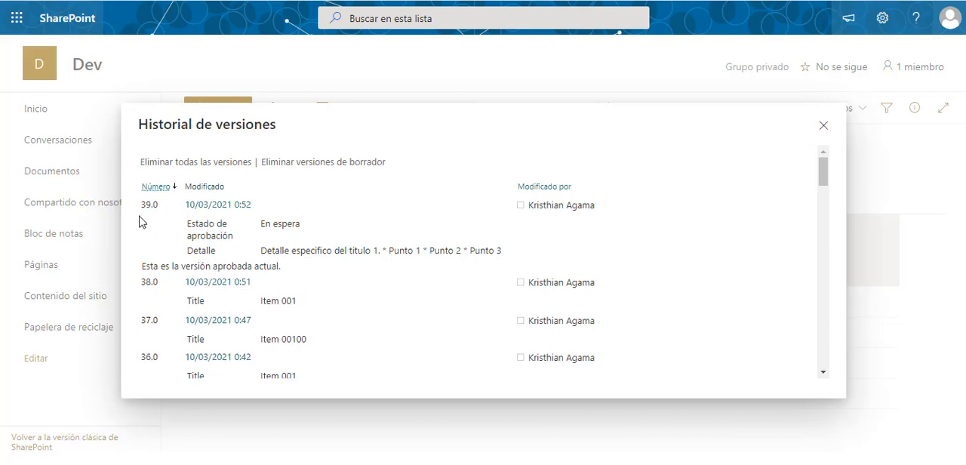
{"action": "left_click", "coordinate": [822, 126]}
- Approve the edited Item 001 without a comment and clear the item selection
{"action": "left_click", "coordinate": [362, 232]}
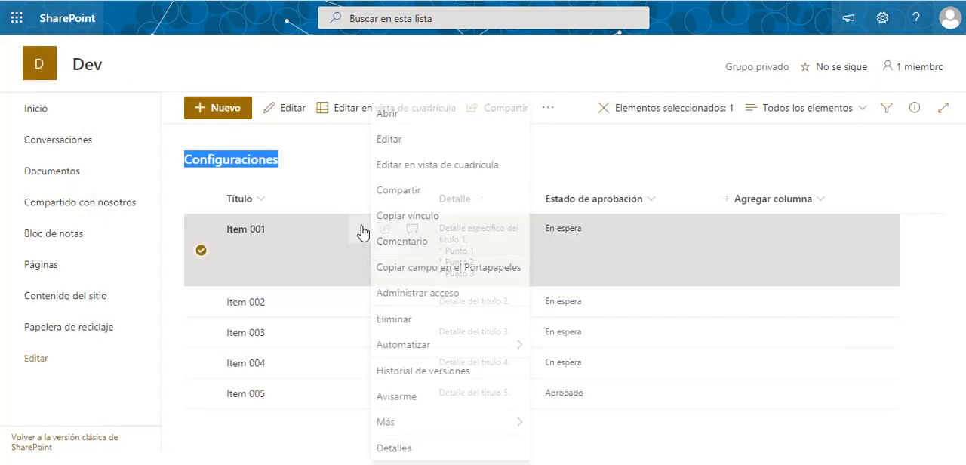
{"action": "mouse_move", "coordinate": [501, 424]}
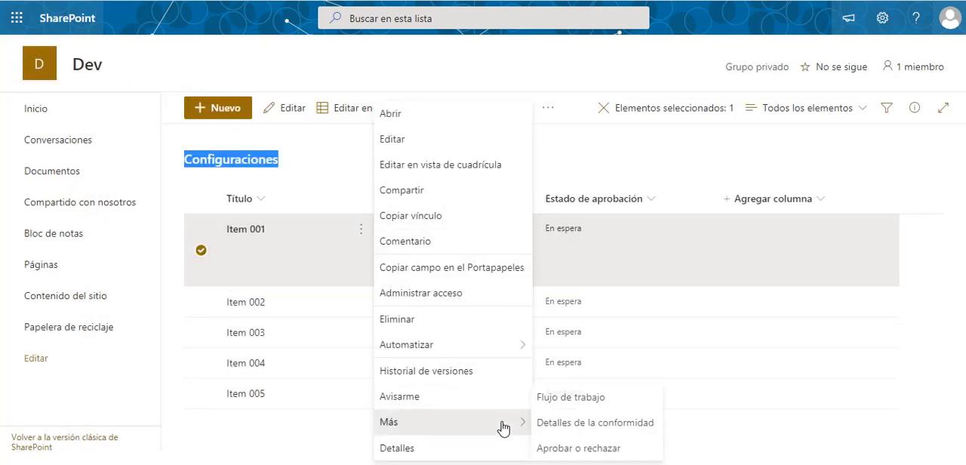
{"action": "left_click", "coordinate": [555, 449]}
{"action": "left_click", "coordinate": [368, 150]}
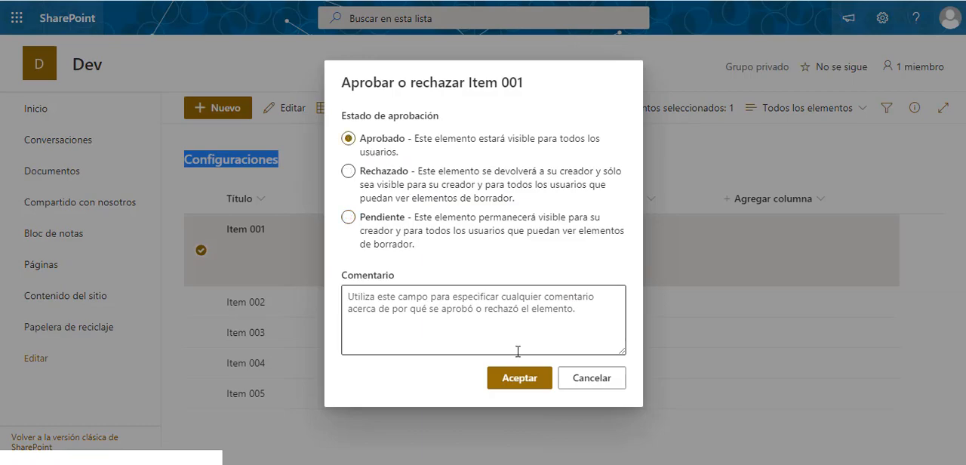
{"action": "left_click", "coordinate": [509, 378]}
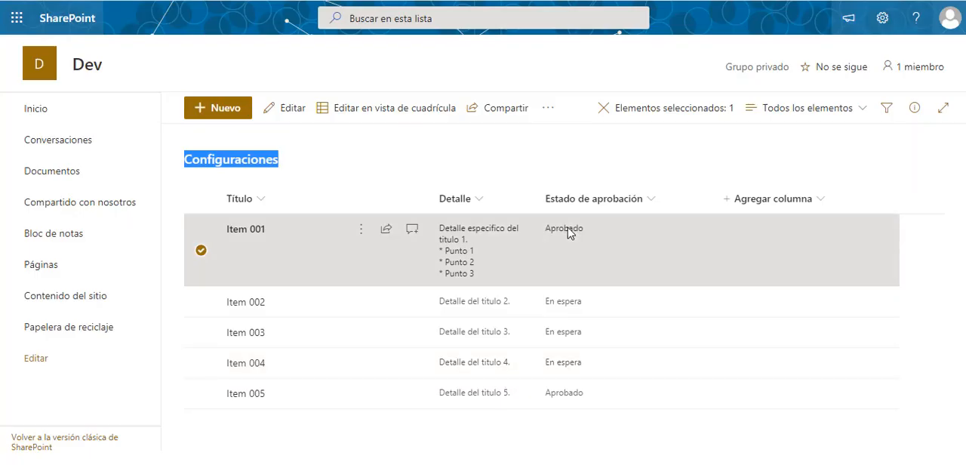
{"action": "left_click", "coordinate": [368, 163]}
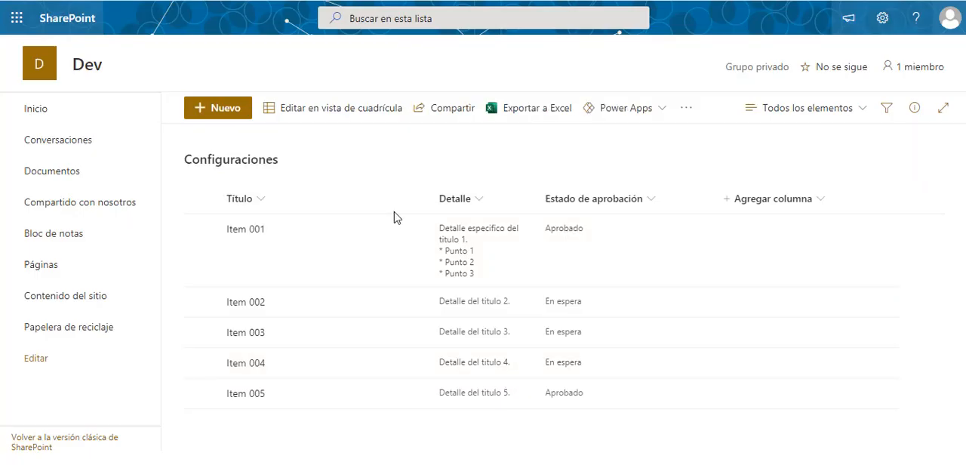
- Reopen Item 001's version history and check which version is marked as approved after the Detalle edit
{"action": "left_click", "coordinate": [320, 245]}
{"action": "left_click", "coordinate": [361, 229]}
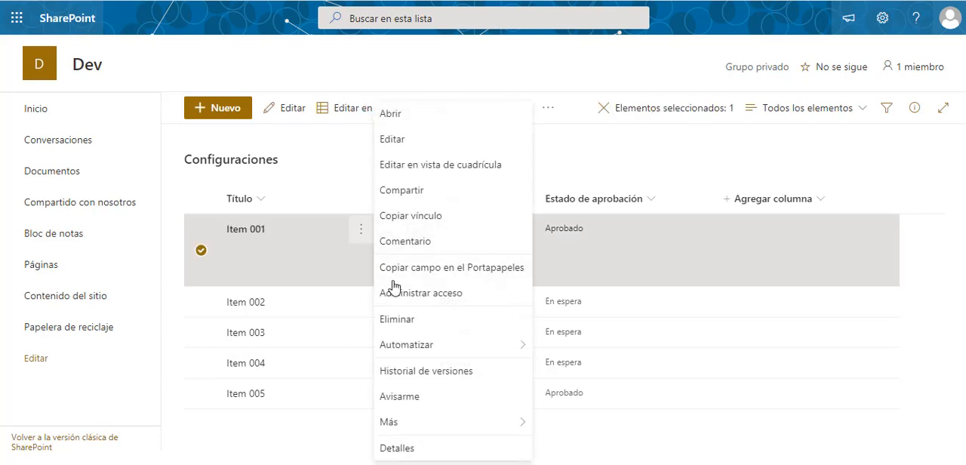
{"action": "left_click", "coordinate": [425, 369]}
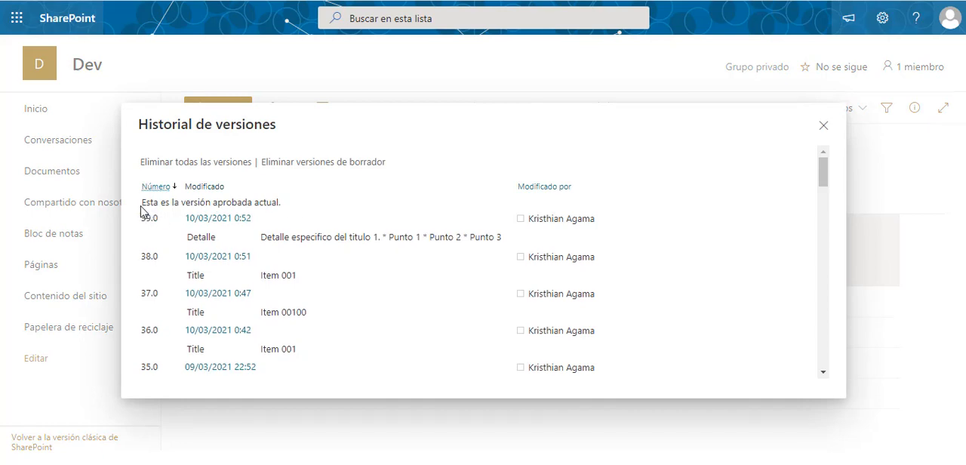
{"action": "left_click_drag", "start_coordinate": [139, 208], "coordinate": [287, 209]}
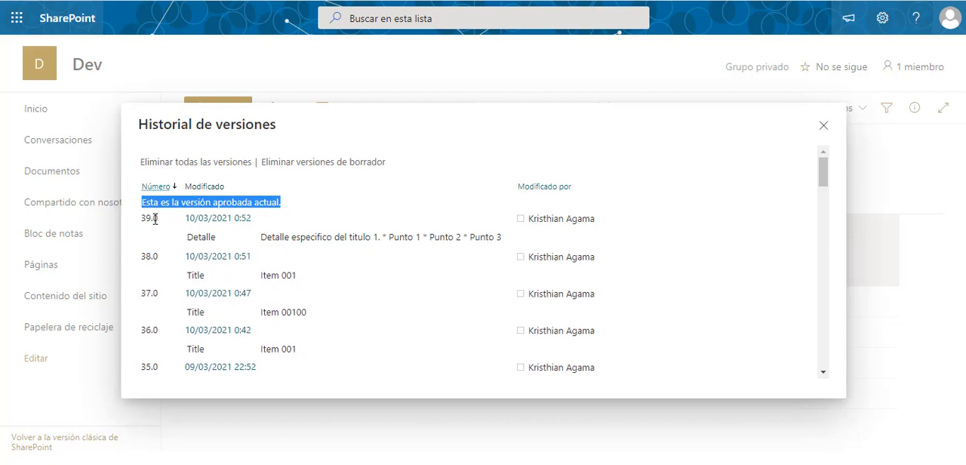
{"action": "left_click", "coordinate": [420, 153]}
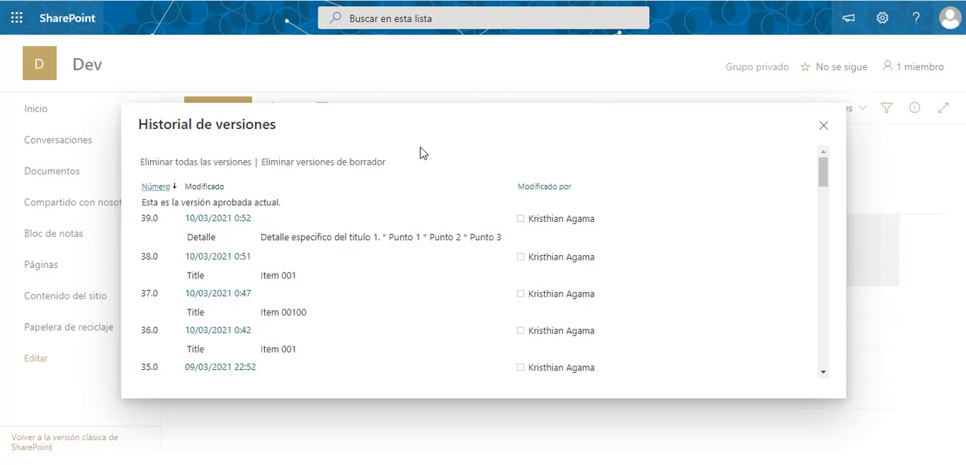